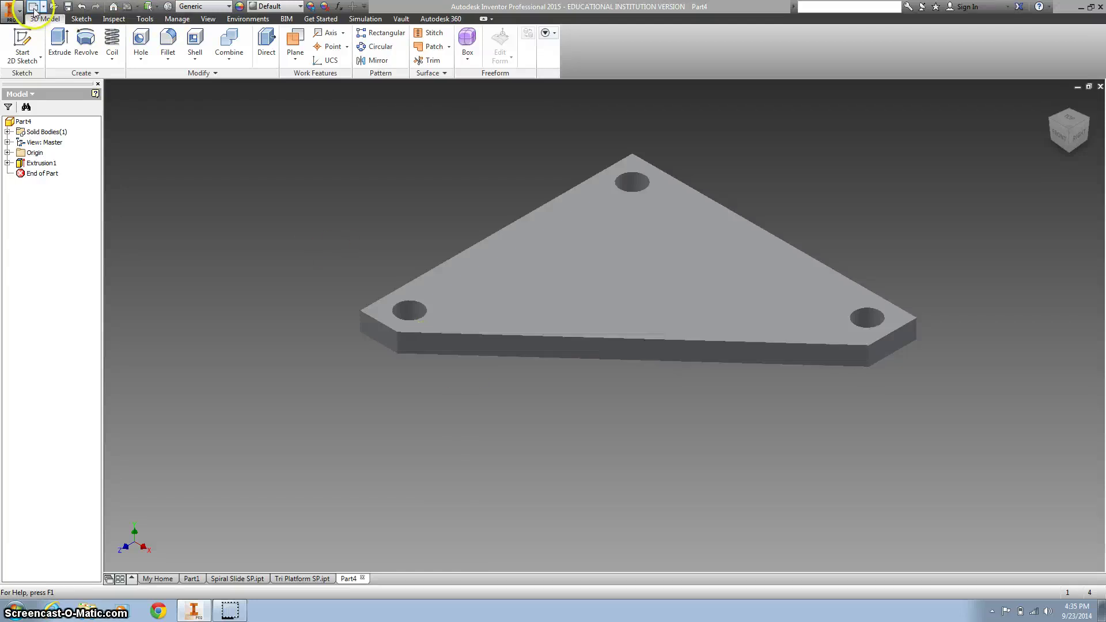
Create a new Standard (in).ipt part and start a 2D sketch.
{"action": "left_click", "coordinate": [33, 7]}
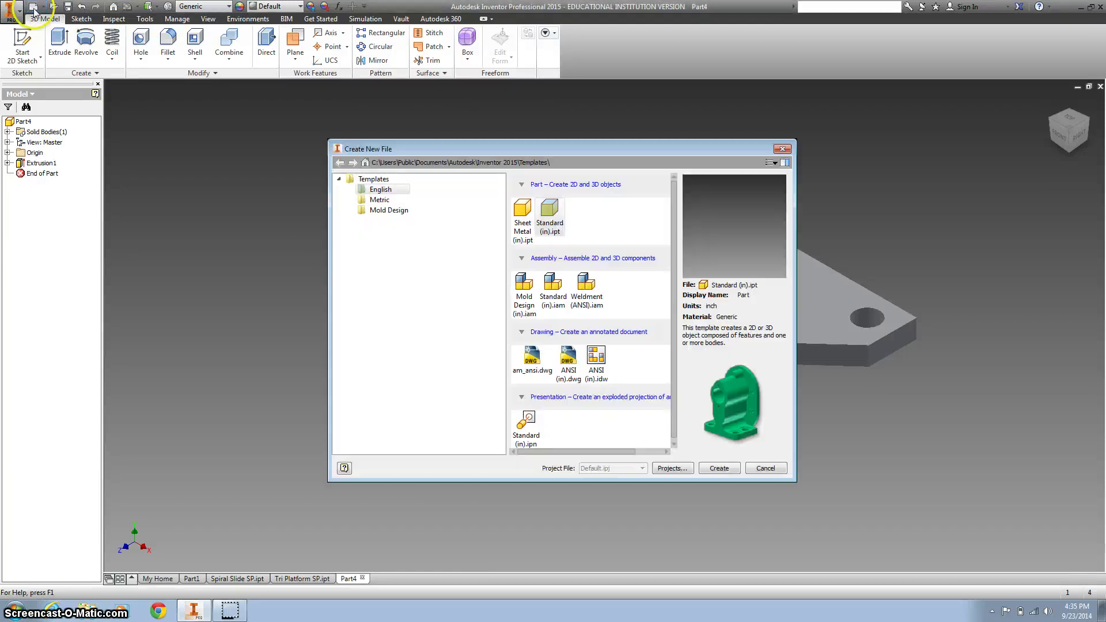
{"action": "double_click", "coordinate": [558, 216]}
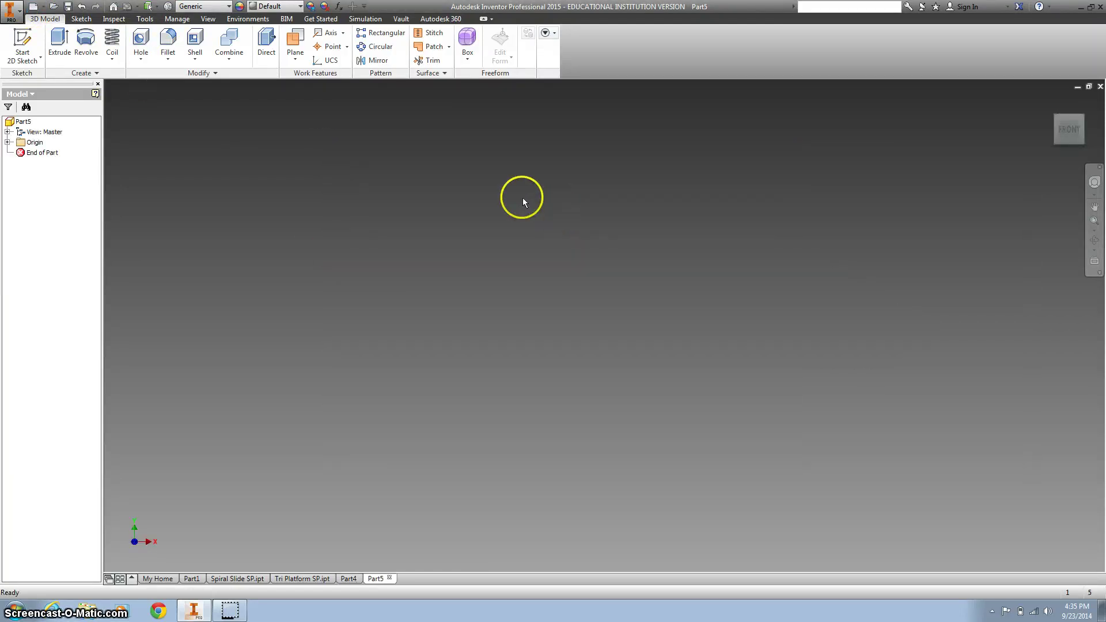
{"action": "left_click", "coordinate": [24, 42]}
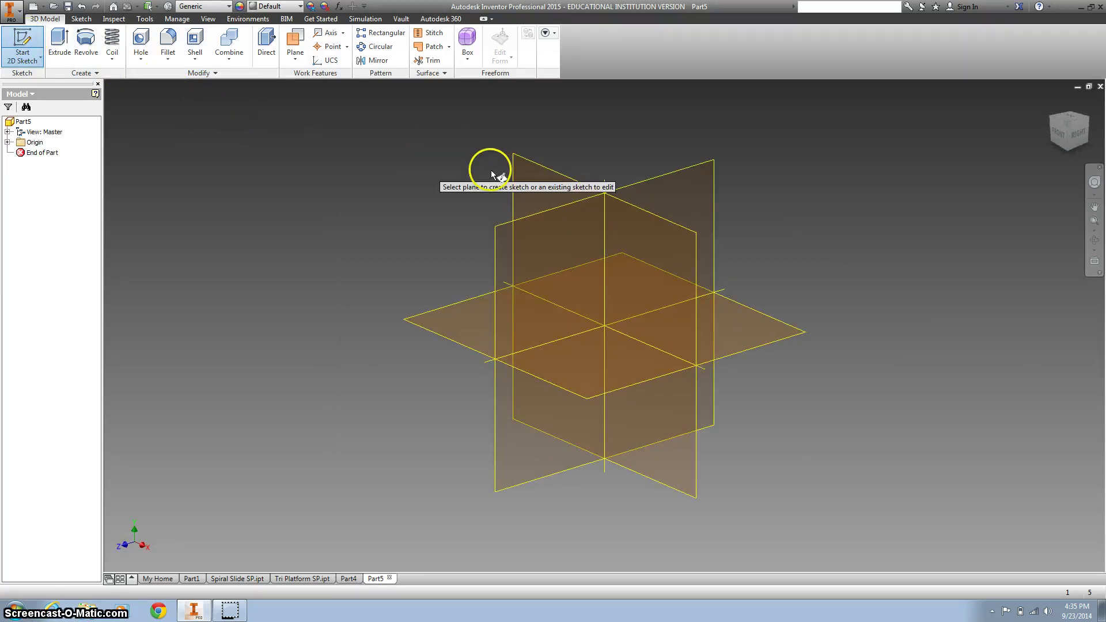
Draw a 72 by 123 inch rectangle from the origin on the XY plane.
{"action": "left_click", "coordinate": [530, 179]}
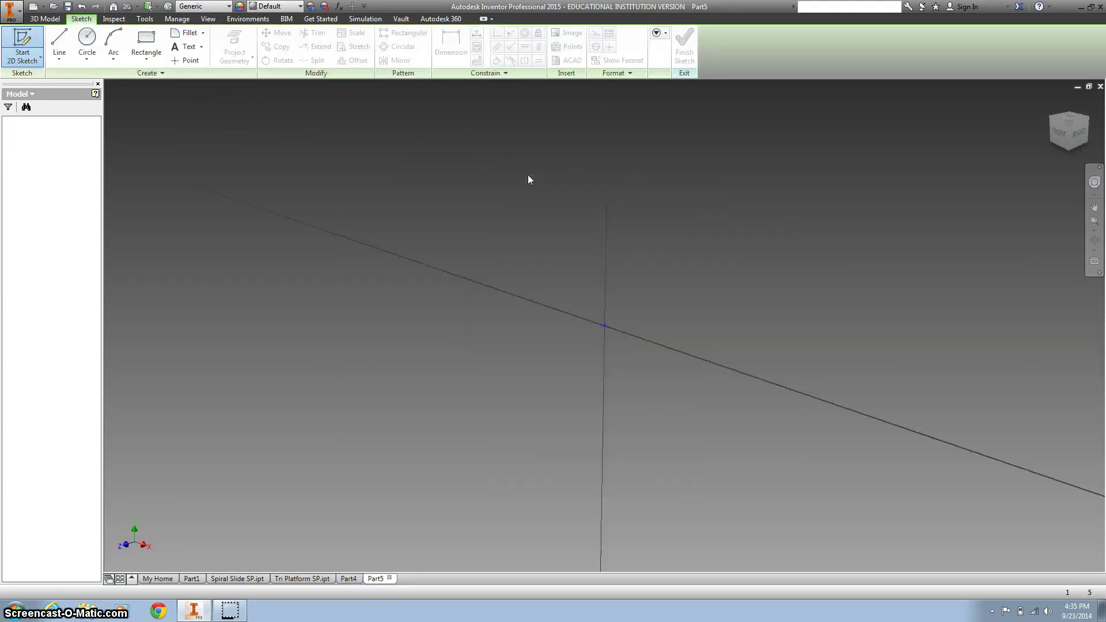
{"action": "left_click", "coordinate": [145, 45]}
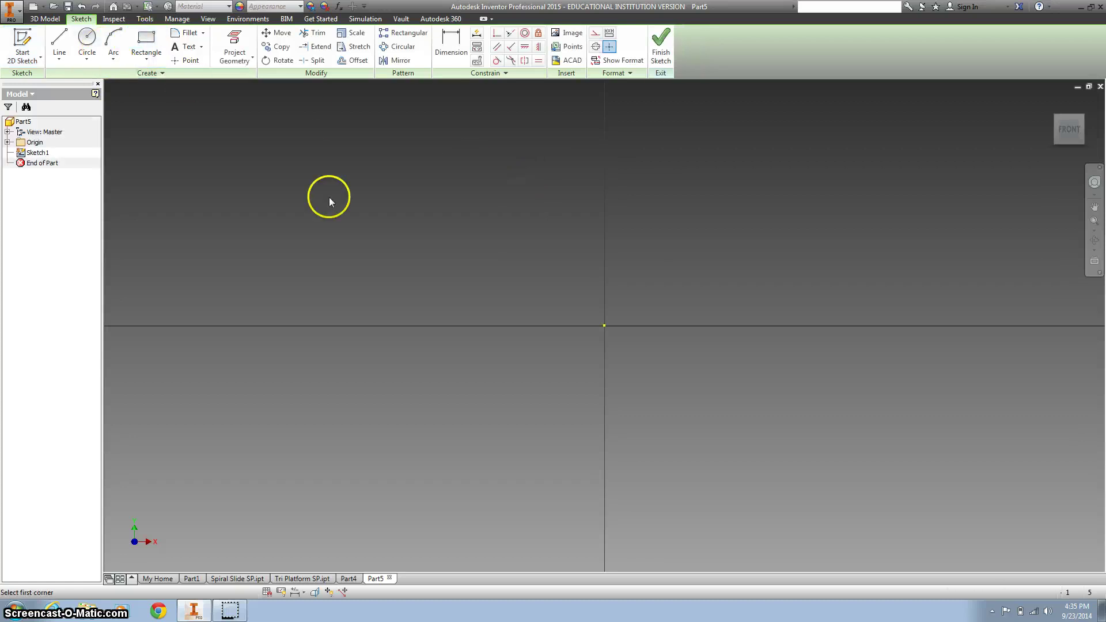
{"action": "left_click", "coordinate": [604, 325]}
{"action": "type", "text": "72"}
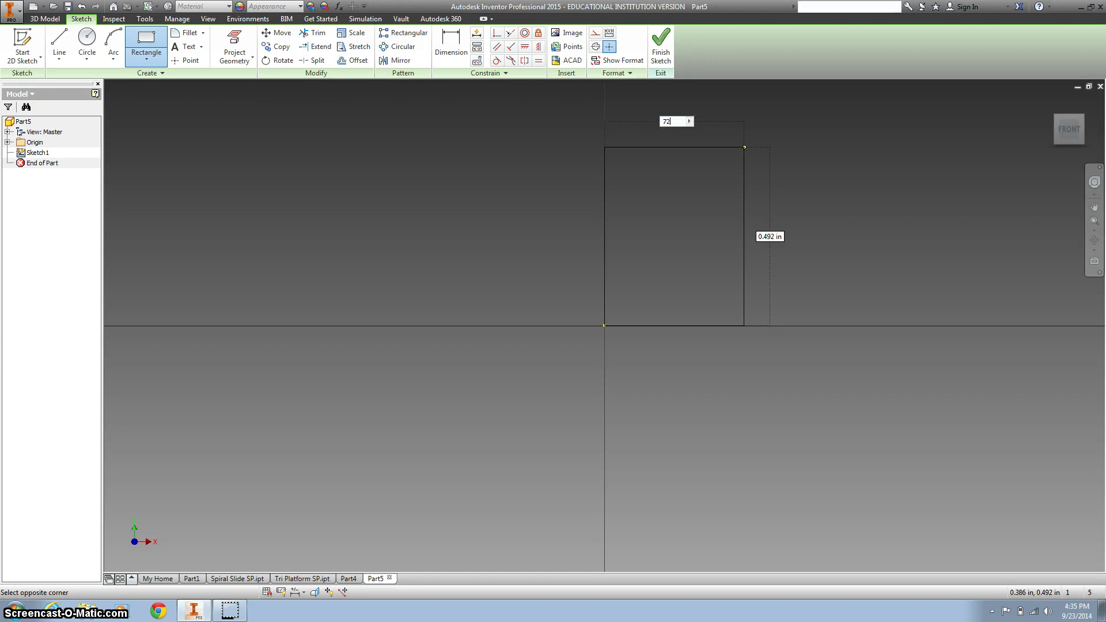
{"action": "key", "text": "Tab"}
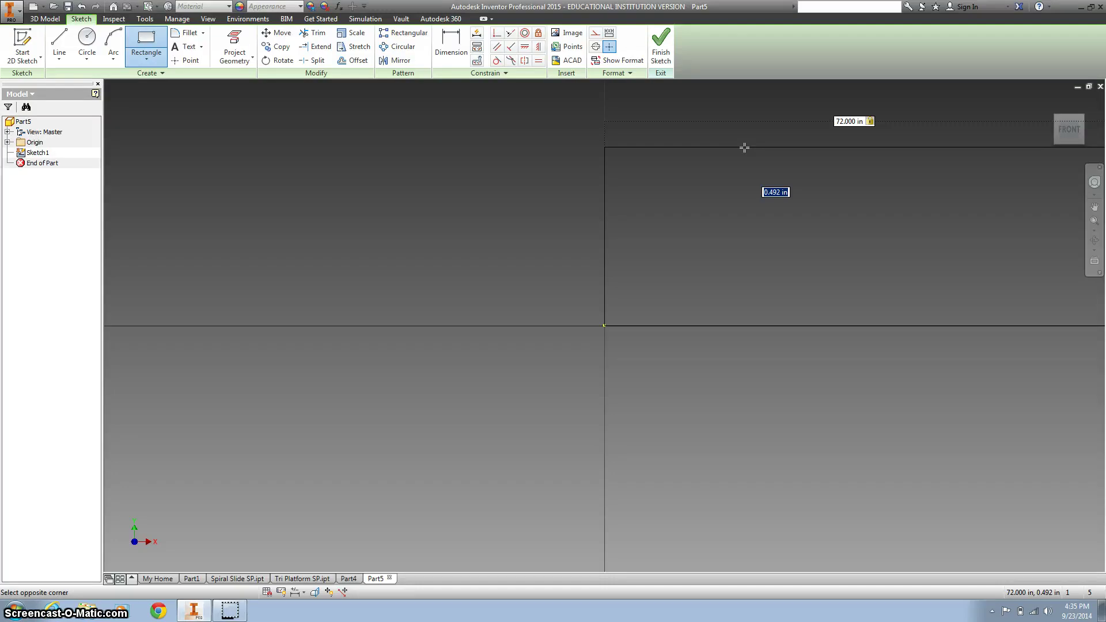
{"action": "type", "text": "12372"}
{"action": "key", "text": "Return"}
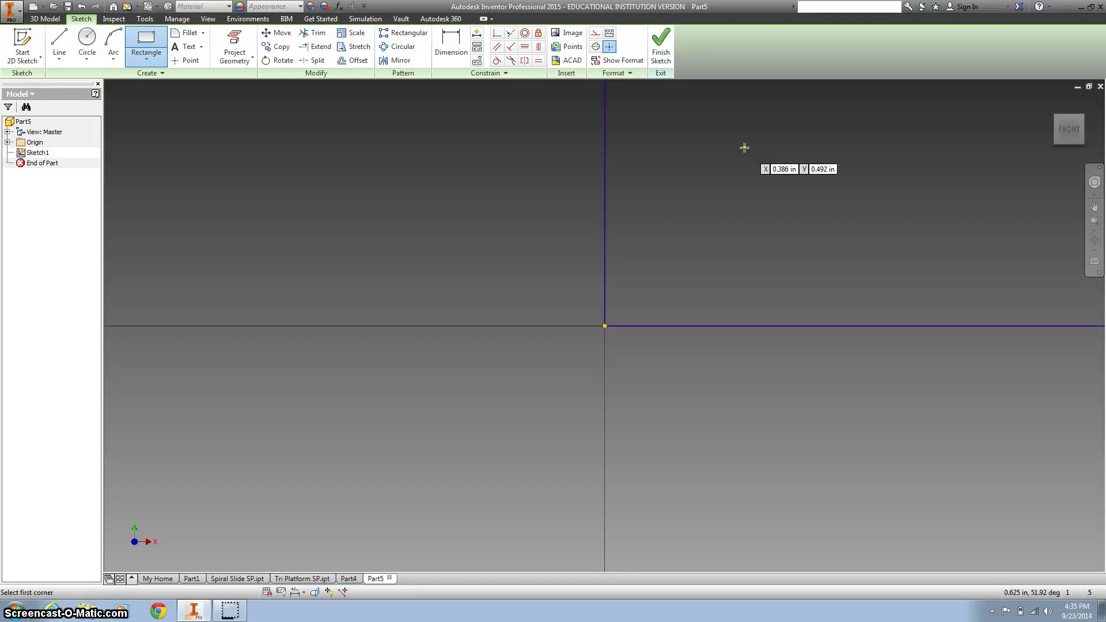
End the rectangle tool and move the 123 and 72 dimensions clear of the outline.
{"action": "left_click", "coordinate": [1053, 103]}
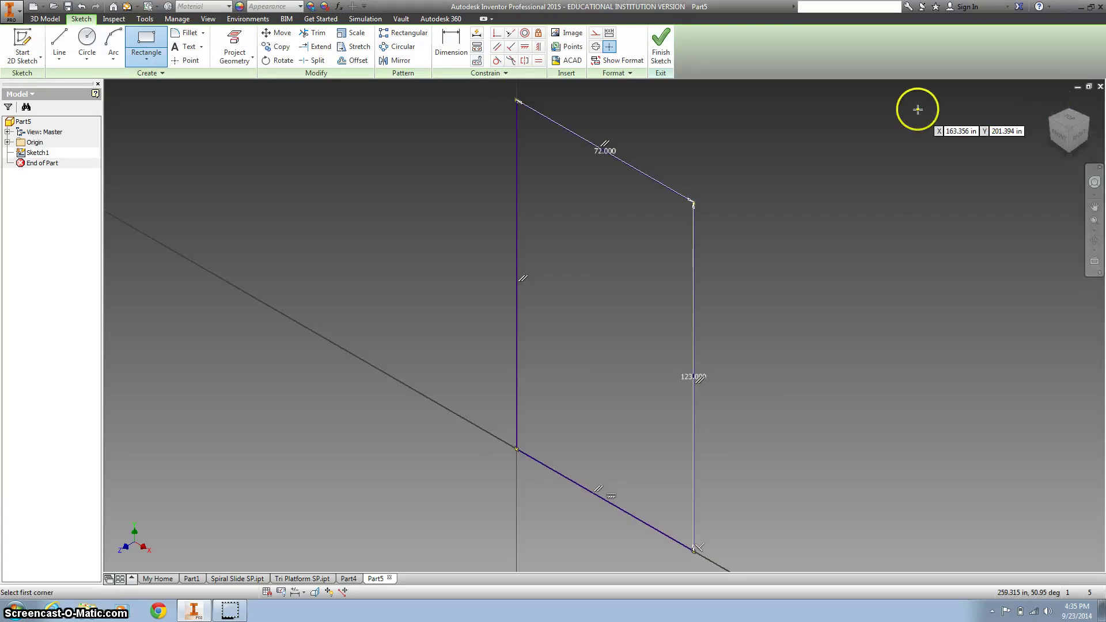
{"action": "left_click", "coordinate": [1061, 138]}
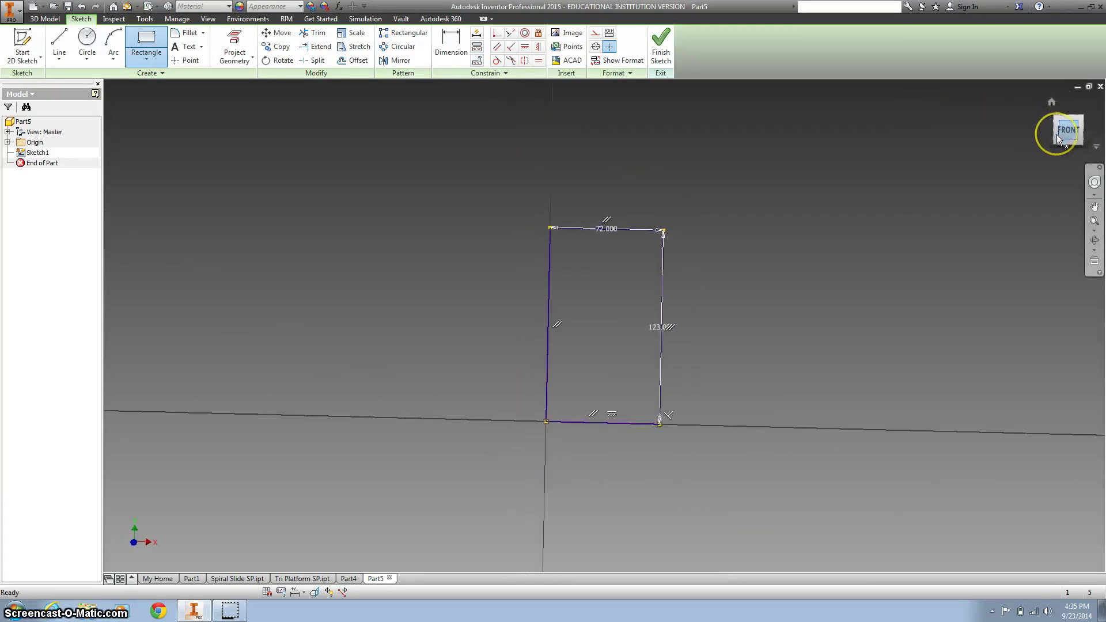
{"action": "scroll", "coordinate": [649, 323], "scroll_direction": "down", "scroll_amount": 1}
{"action": "scroll", "coordinate": [649, 323], "scroll_direction": "down", "scroll_amount": 2}
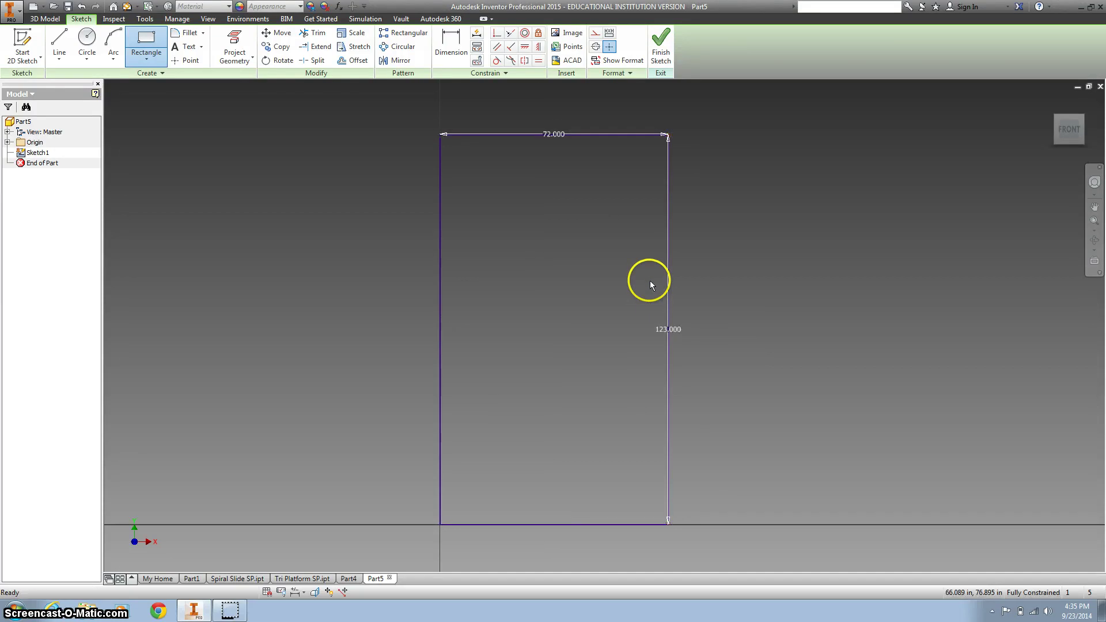
{"action": "key", "text": "Escape"}
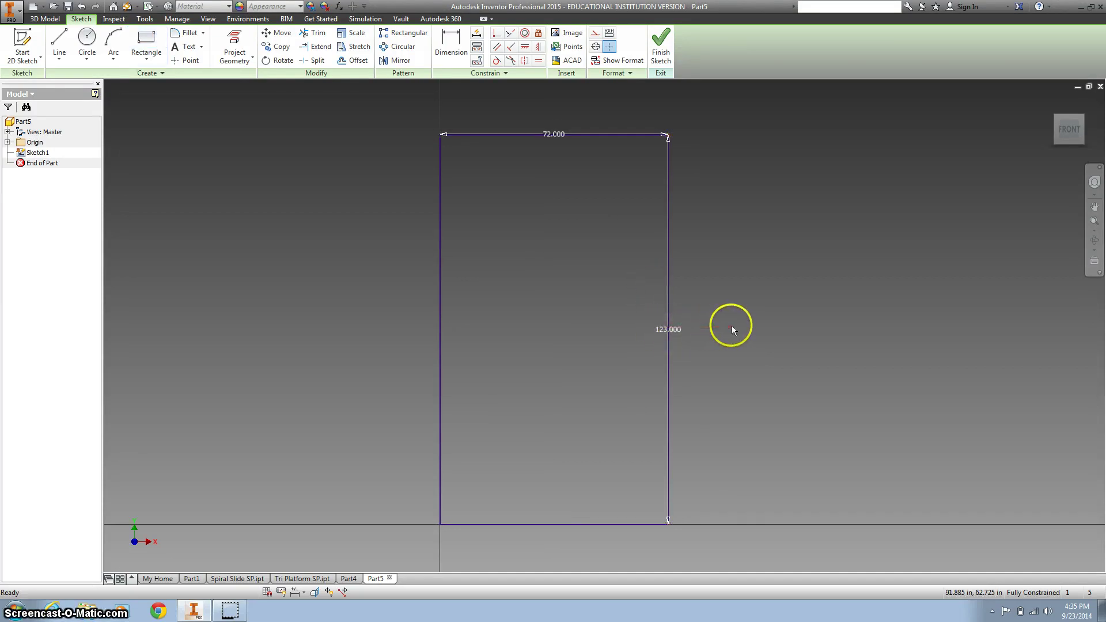
{"action": "left_click_drag", "start_coordinate": [674, 333], "coordinate": [765, 322]}
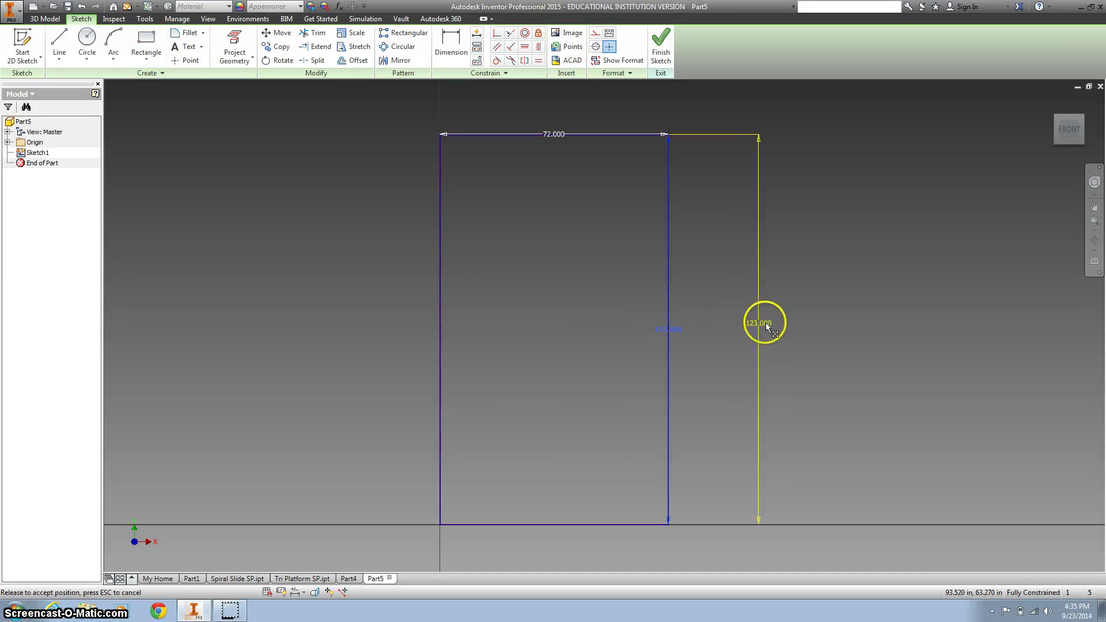
{"action": "left_click_drag", "start_coordinate": [554, 137], "coordinate": [552, 101]}
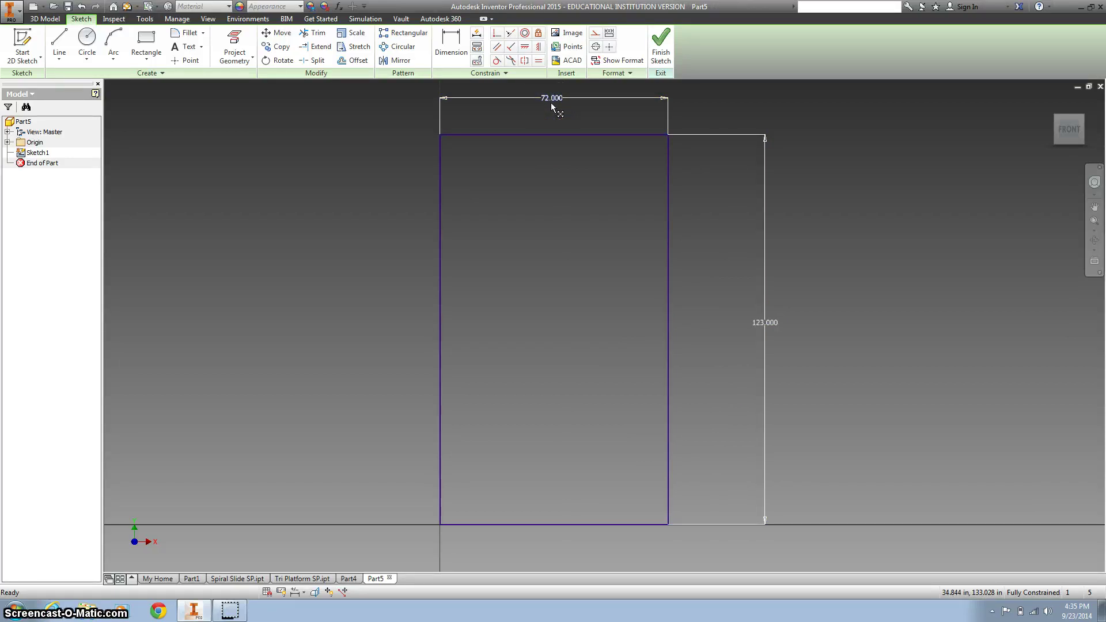
Draw a horizontal line across the rectangle and dimension it 27 below the top edge.
{"action": "left_click", "coordinate": [444, 96]}
{"action": "left_click", "coordinate": [60, 40]}
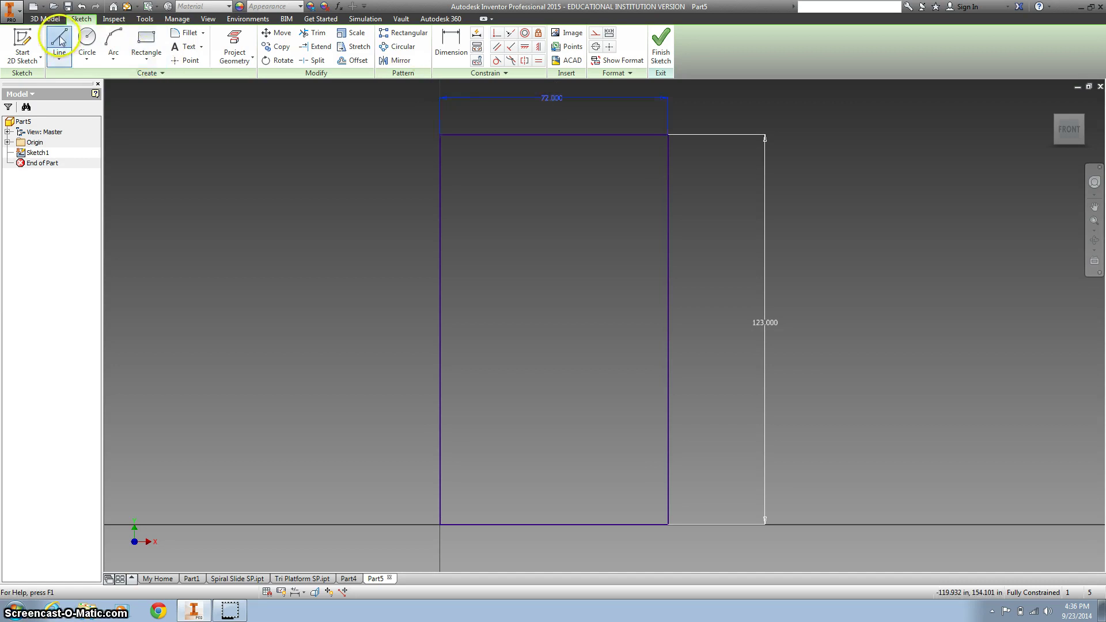
{"action": "left_click", "coordinate": [440, 227]}
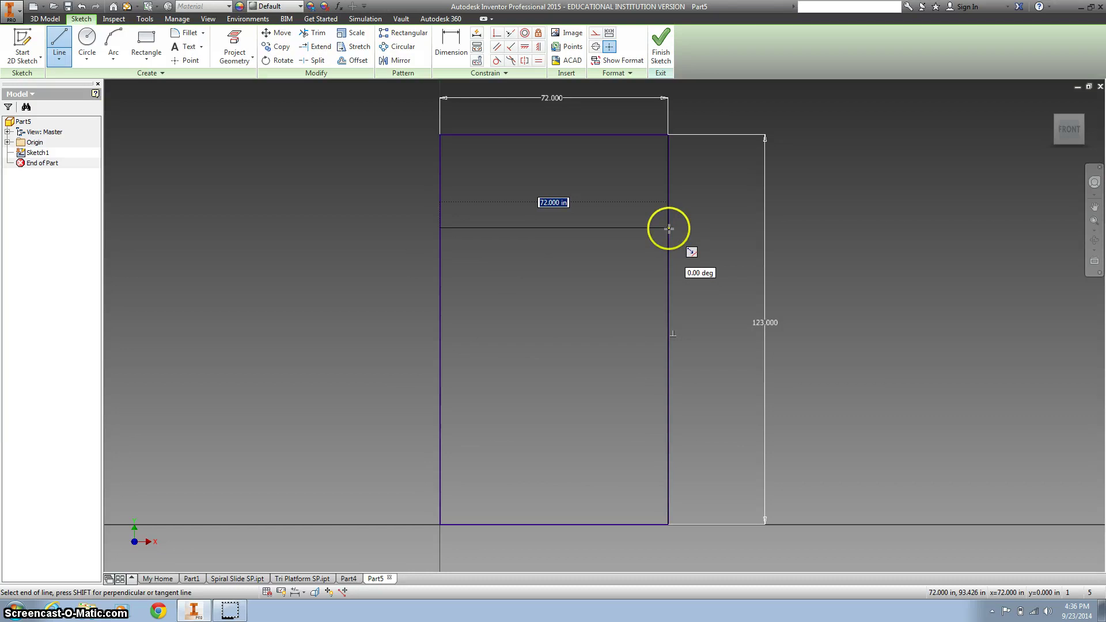
{"action": "left_click", "coordinate": [667, 227]}
{"action": "key", "text": "d"}
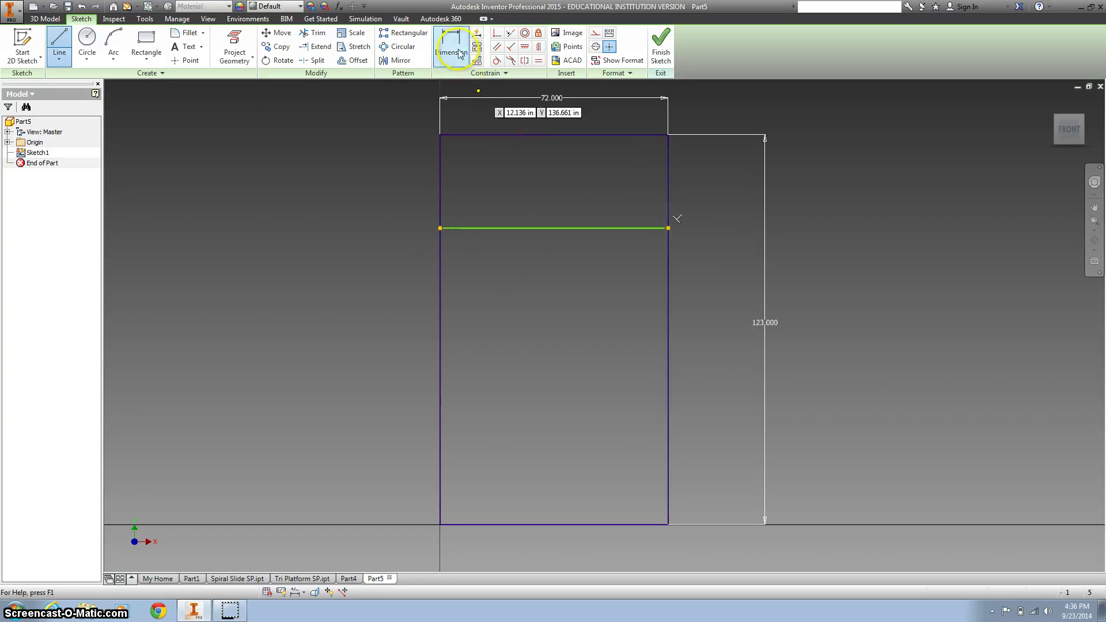
{"action": "left_click", "coordinate": [474, 134]}
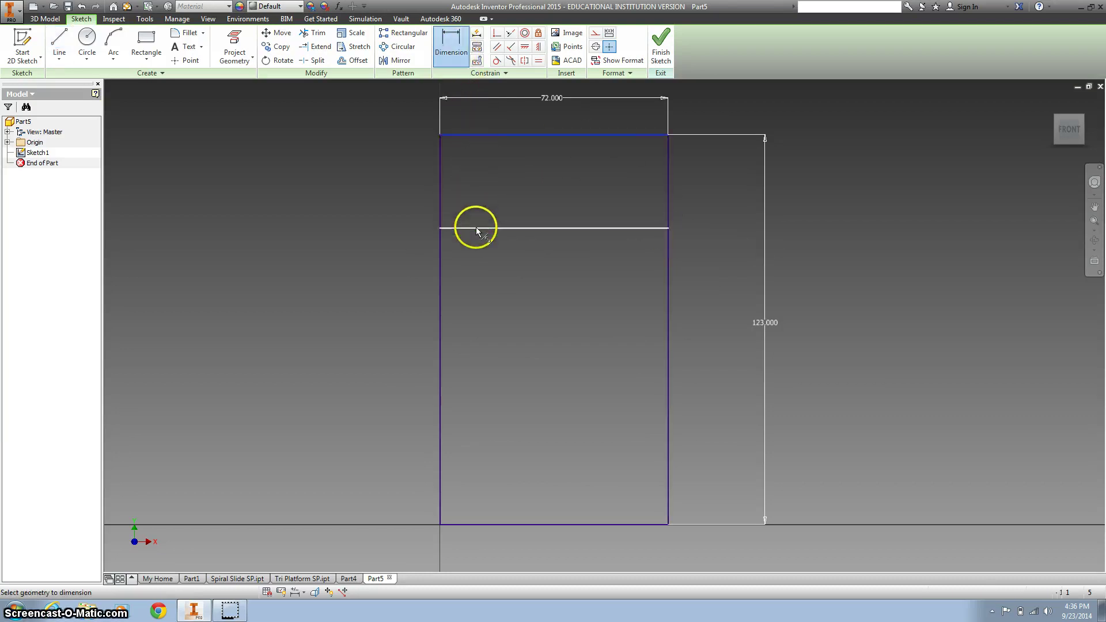
{"action": "left_click", "coordinate": [476, 227]}
{"action": "left_click", "coordinate": [365, 178]}
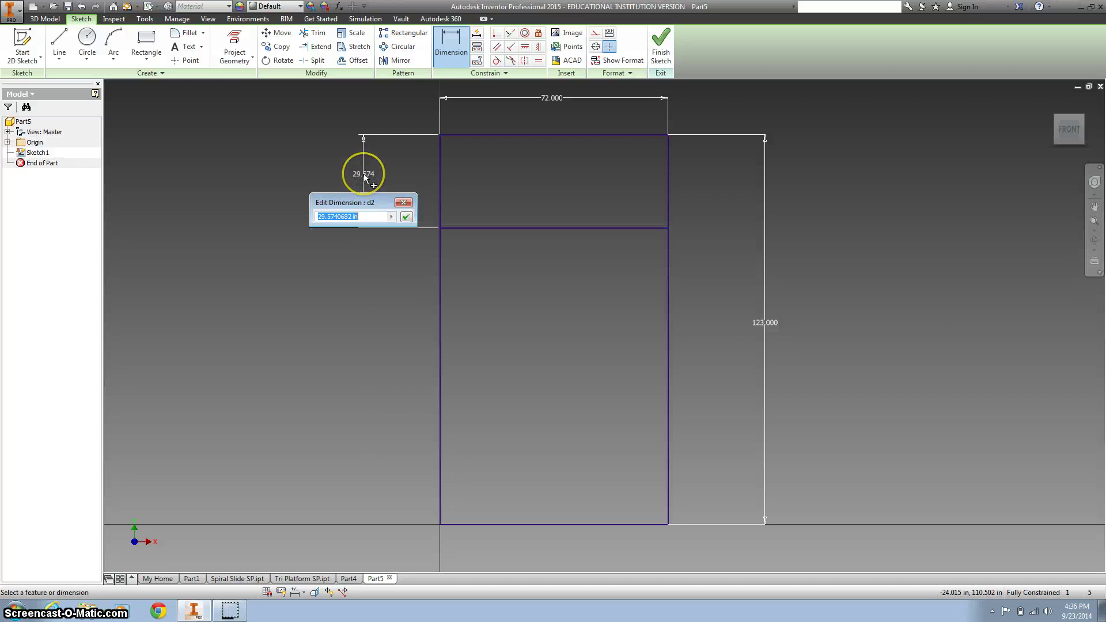
{"action": "type", "text": "27"}
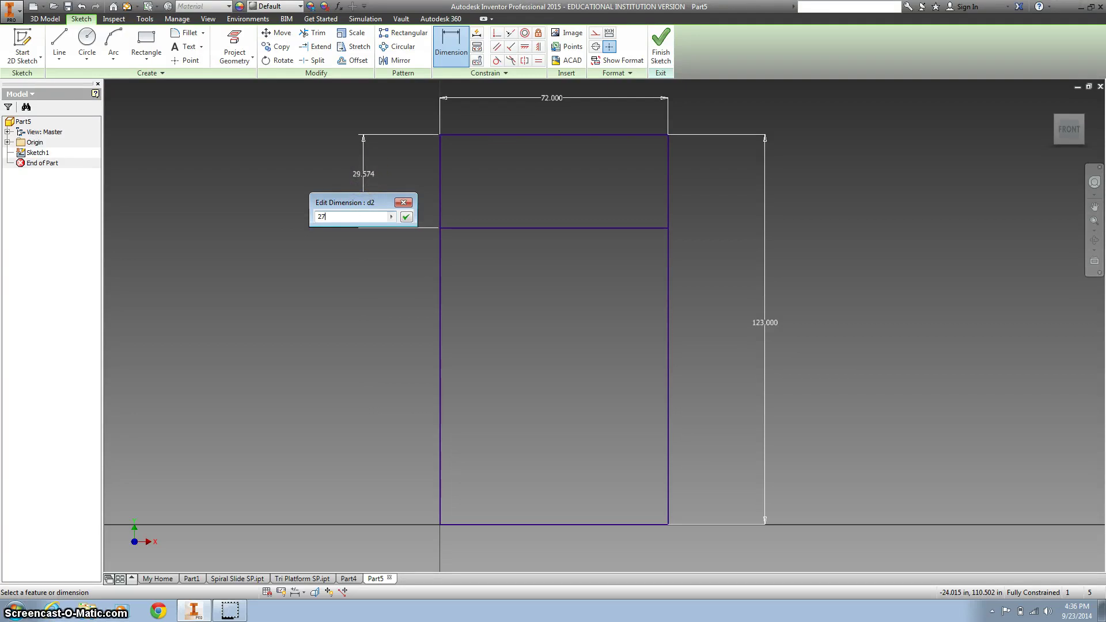
{"action": "key", "text": "Return"}
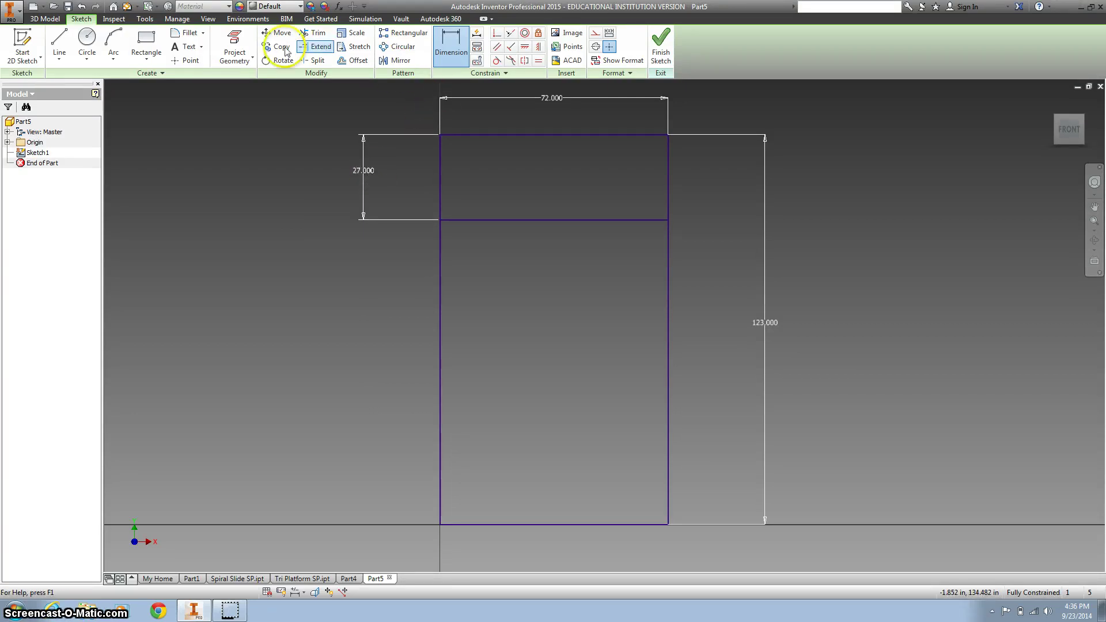
Draw two vertical lines from the top edge down to the horizontal line.
{"action": "left_click", "coordinate": [59, 42]}
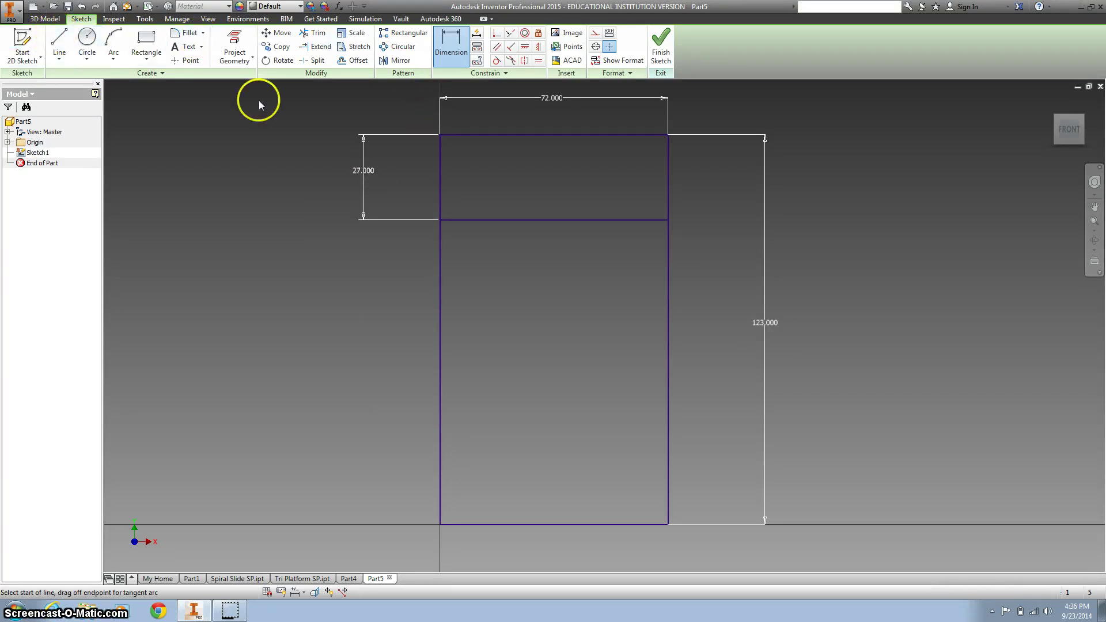
{"action": "left_click", "coordinate": [497, 141]}
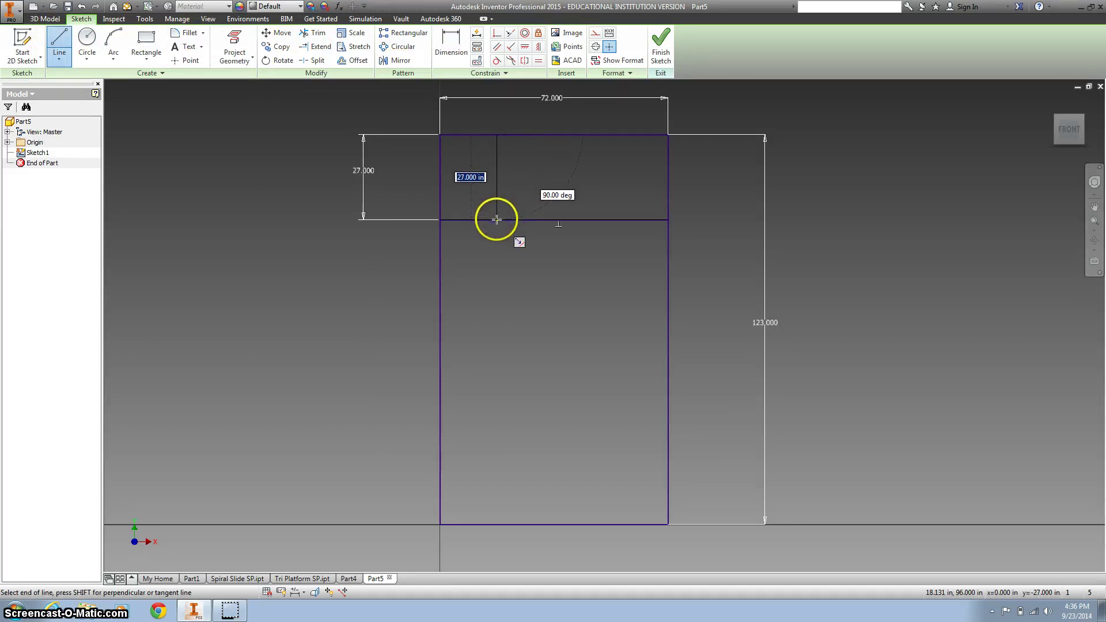
{"action": "double_click", "coordinate": [497, 221]}
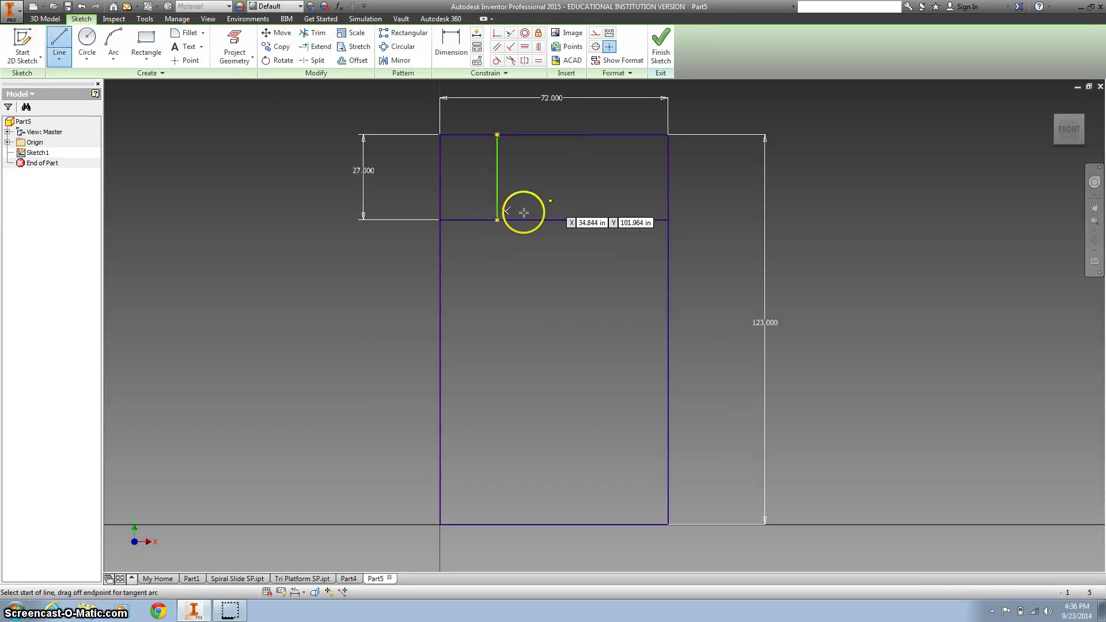
{"action": "left_click", "coordinate": [599, 135]}
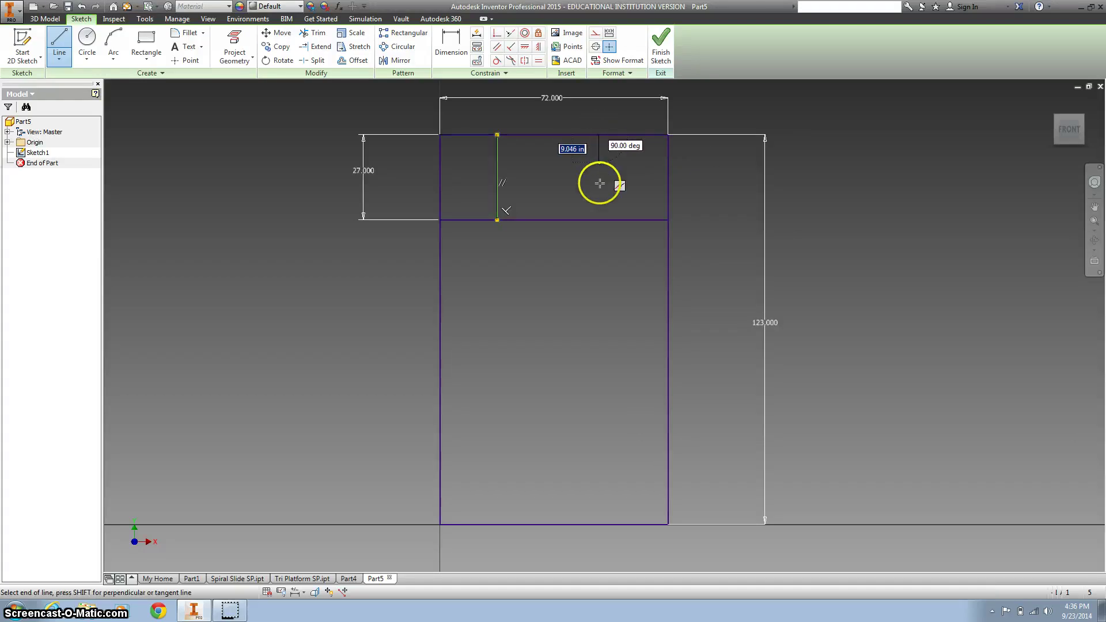
{"action": "double_click", "coordinate": [601, 220]}
{"action": "left_click", "coordinate": [451, 44]}
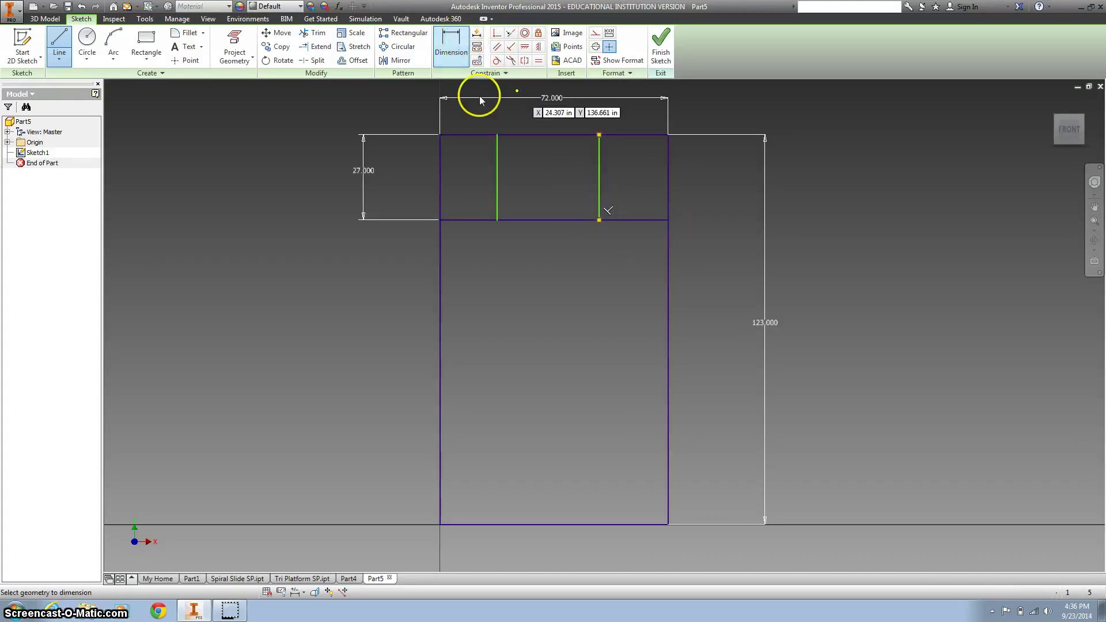
Try constraining both vertical lines, dismissing the over-constraint warnings each time.
{"action": "left_click", "coordinate": [511, 47]}
{"action": "left_click", "coordinate": [496, 155]}
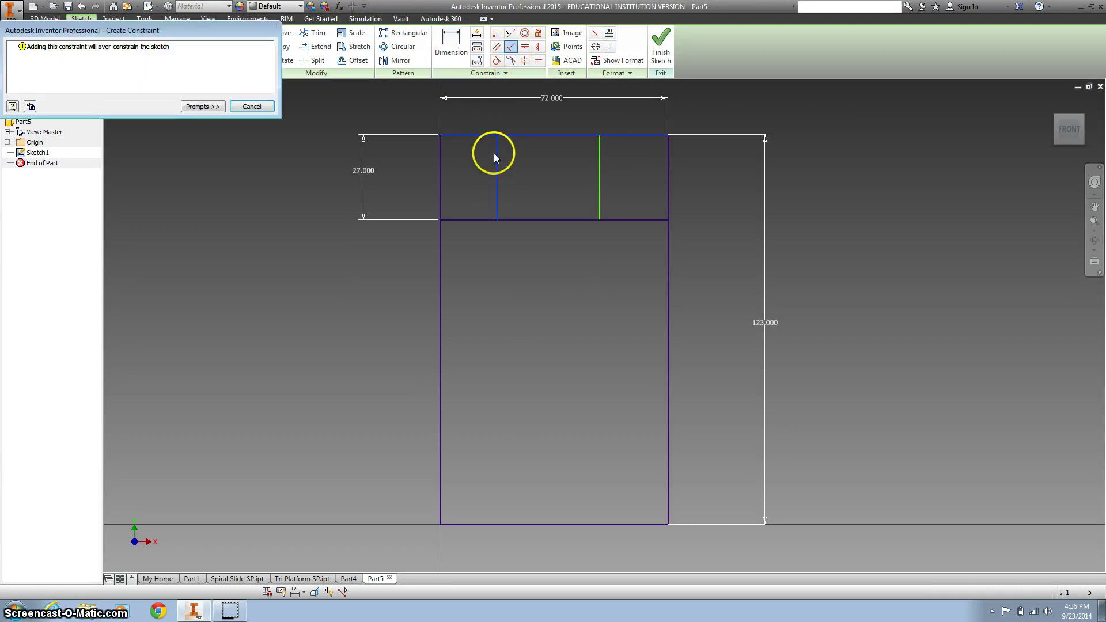
{"action": "left_click", "coordinate": [263, 106]}
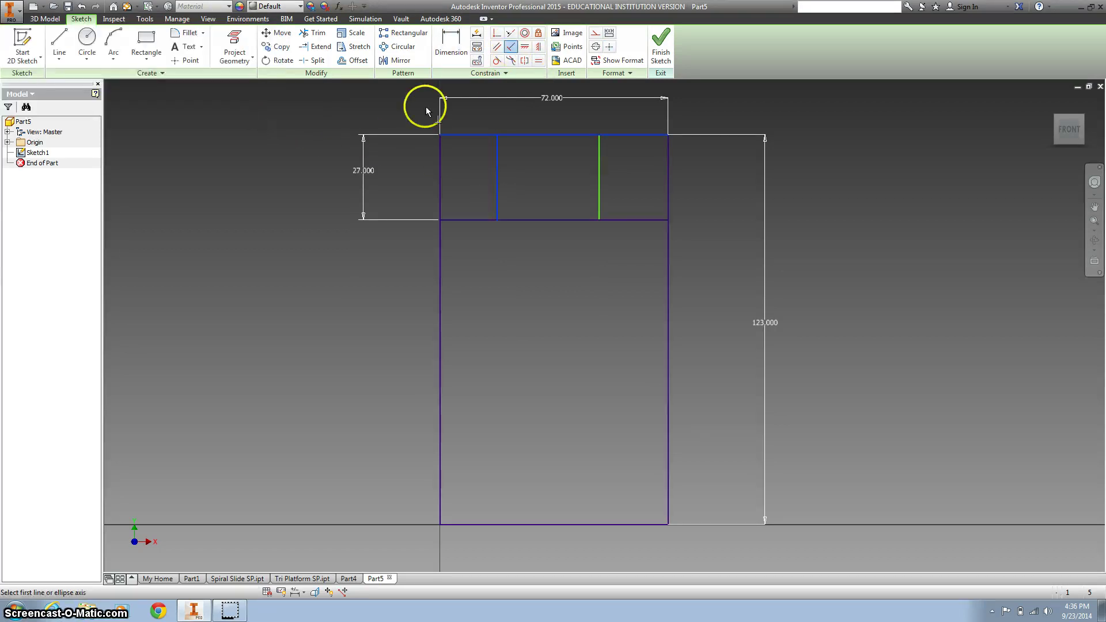
{"action": "left_click", "coordinate": [512, 49]}
{"action": "left_click", "coordinate": [570, 134]}
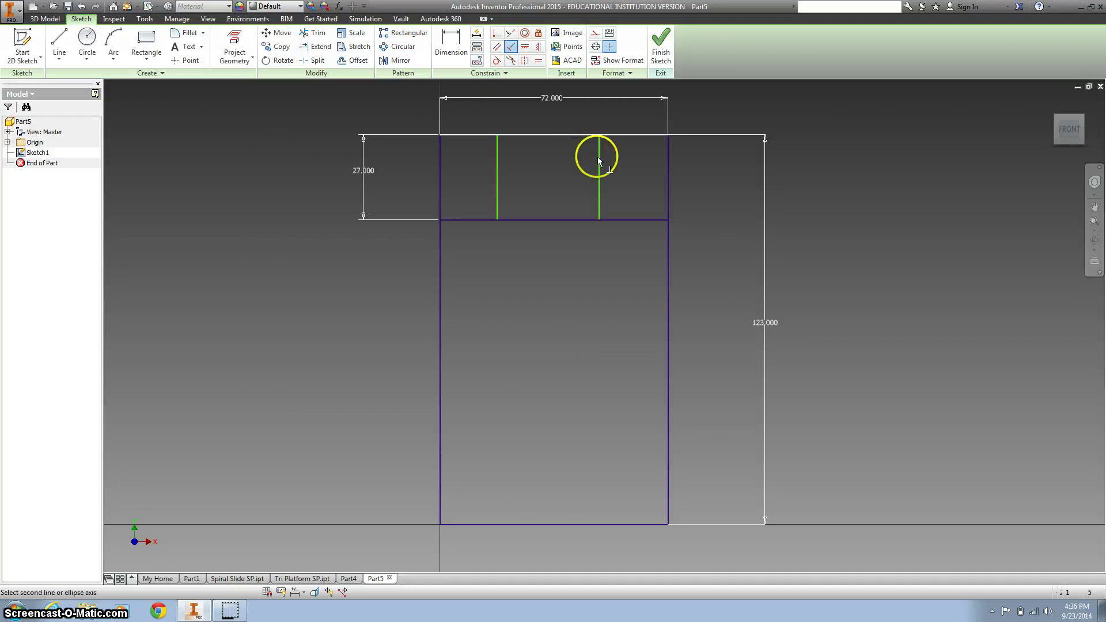
{"action": "left_click", "coordinate": [599, 159]}
{"action": "left_click", "coordinate": [259, 106]}
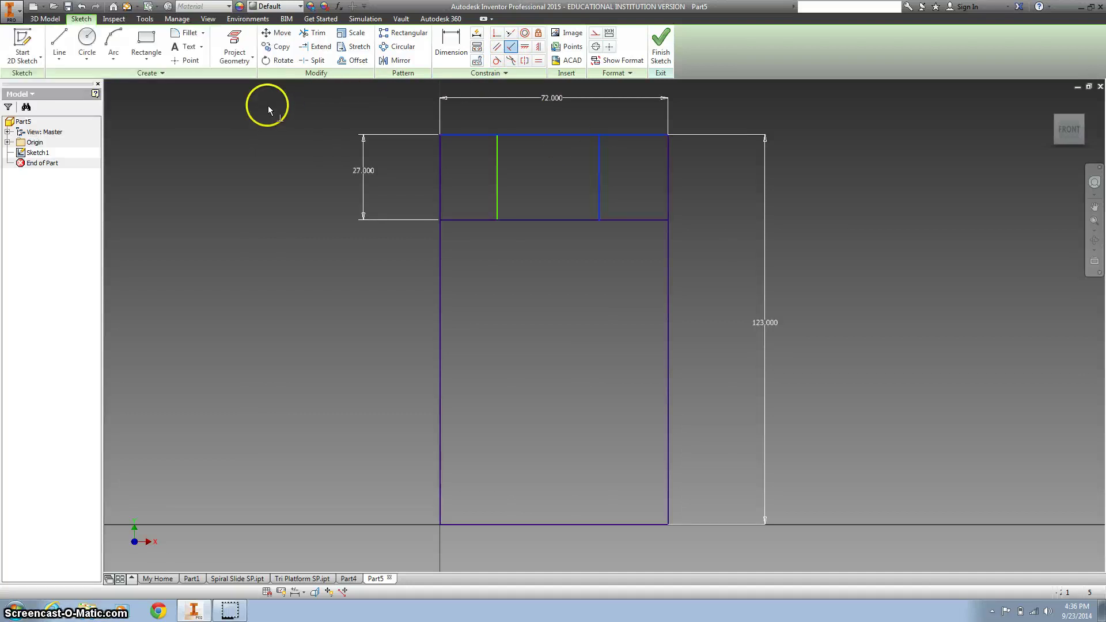
Dimension the left and right top sections to 18 each.
{"action": "left_click", "coordinate": [451, 44]}
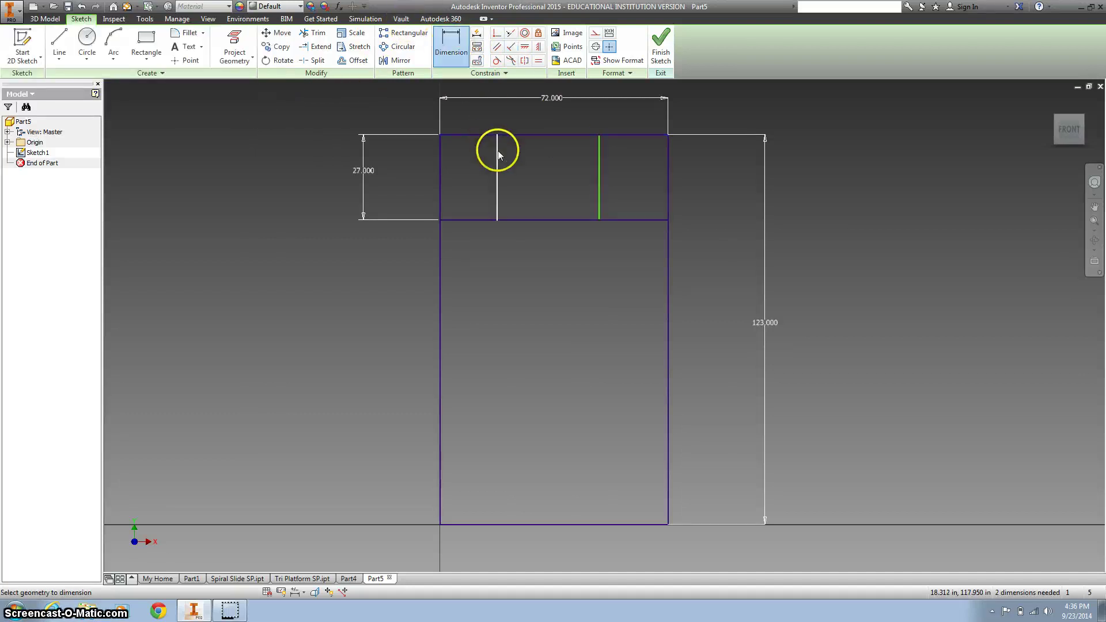
{"action": "key", "text": "Escape"}
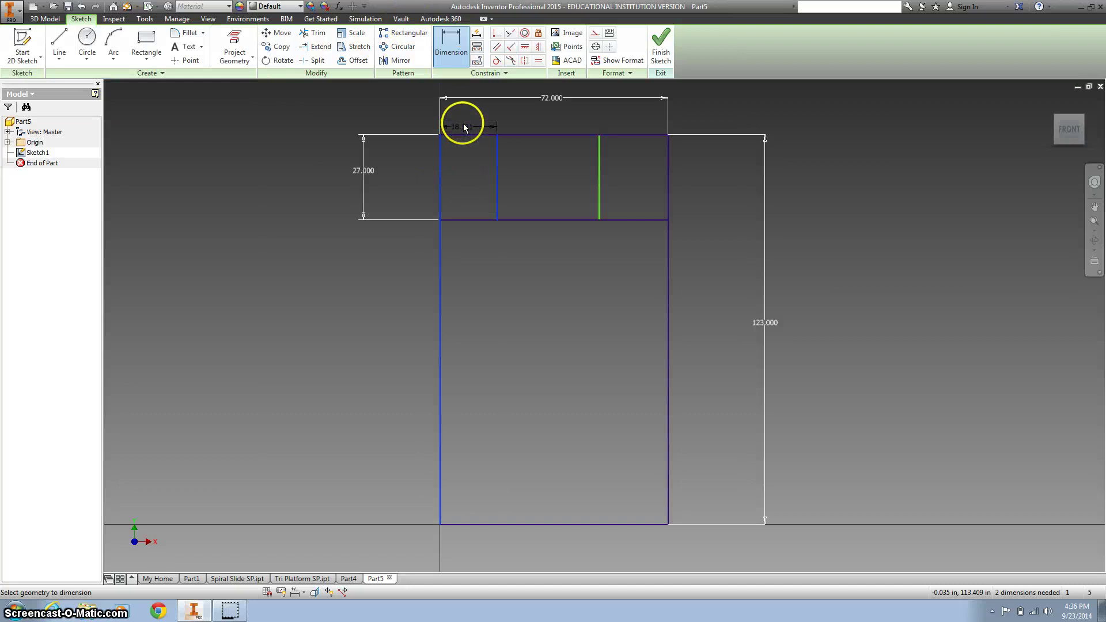
{"action": "left_click", "coordinate": [465, 116]}
{"action": "type", "text": "18"}
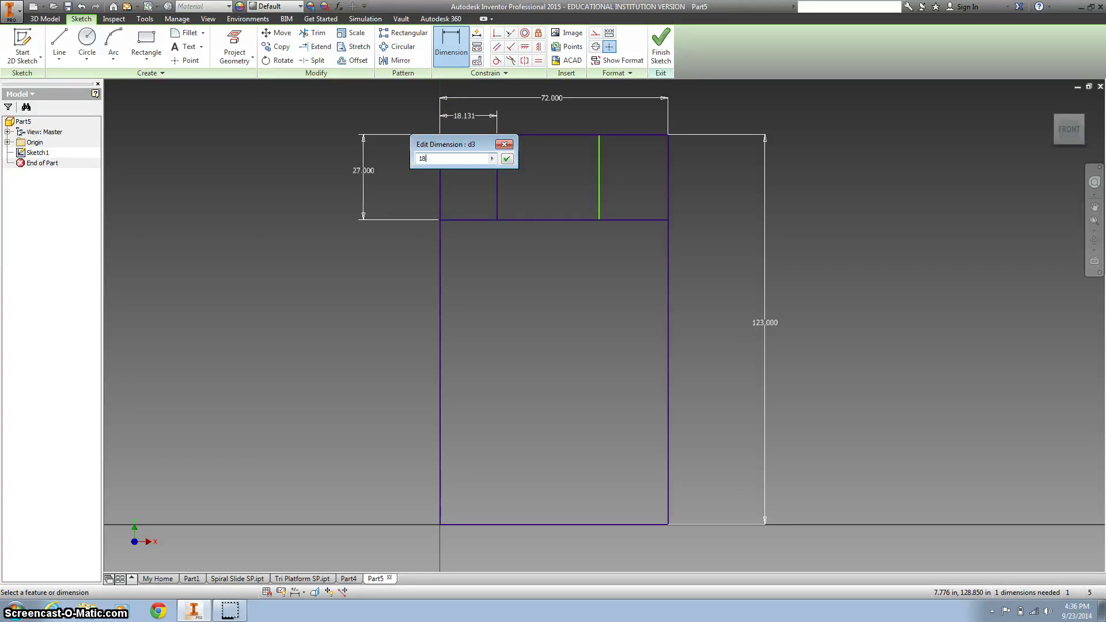
{"action": "key", "text": "Return"}
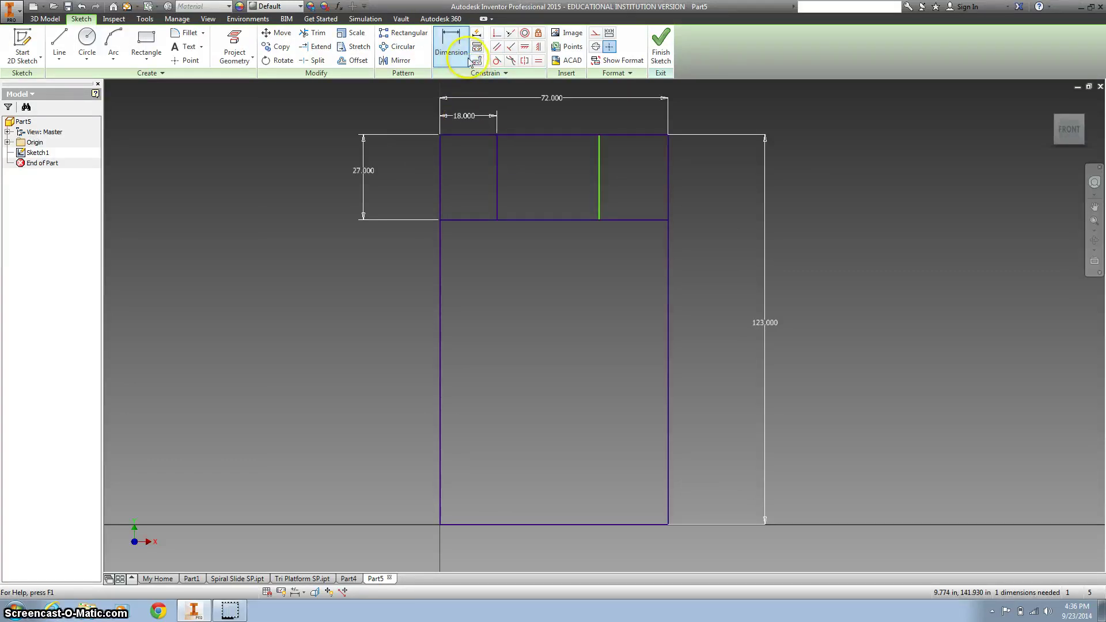
{"action": "left_click", "coordinate": [600, 166]}
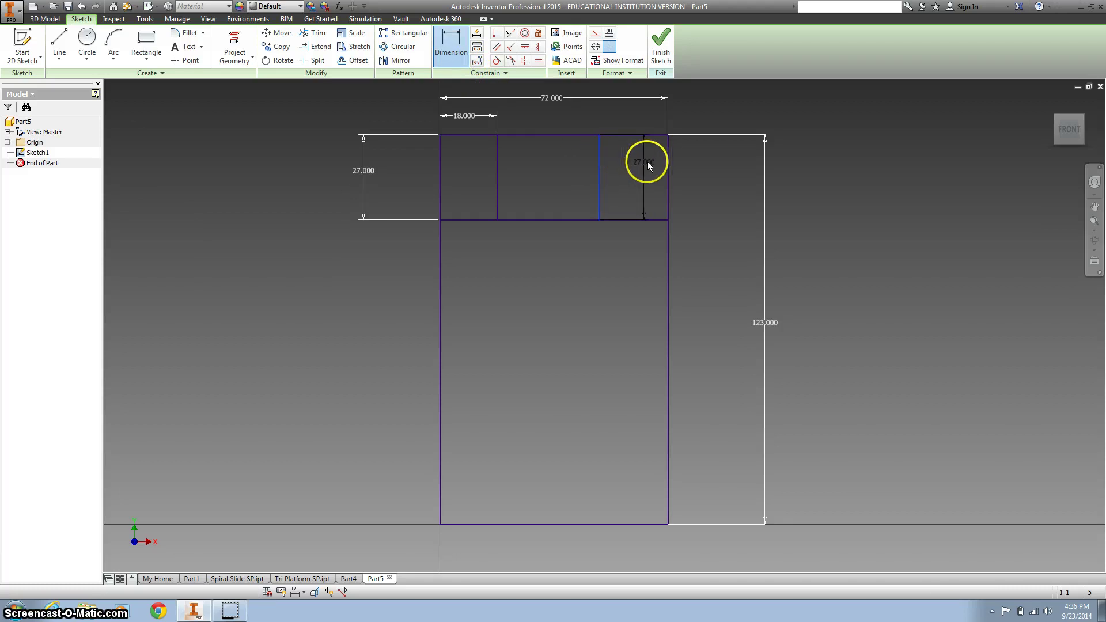
{"action": "left_click", "coordinate": [668, 167]}
{"action": "left_click", "coordinate": [641, 121]}
{"action": "type", "text": "18"}
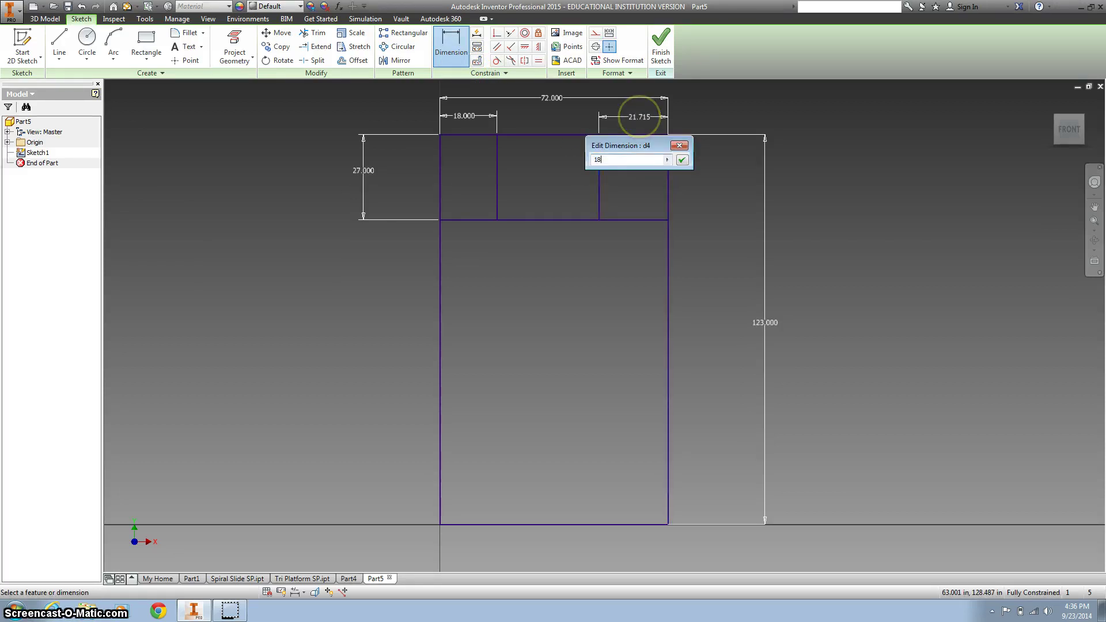
{"action": "key", "text": "Return"}
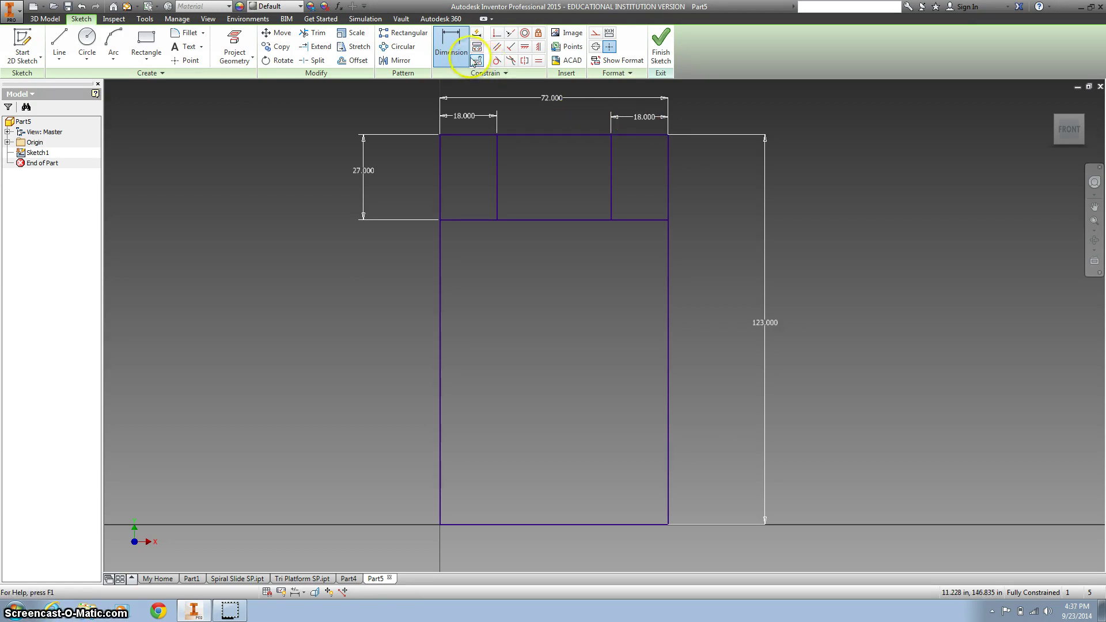
Trim the middle top edge and the lines under both tabs to form the notch.
{"action": "left_click", "coordinate": [315, 32]}
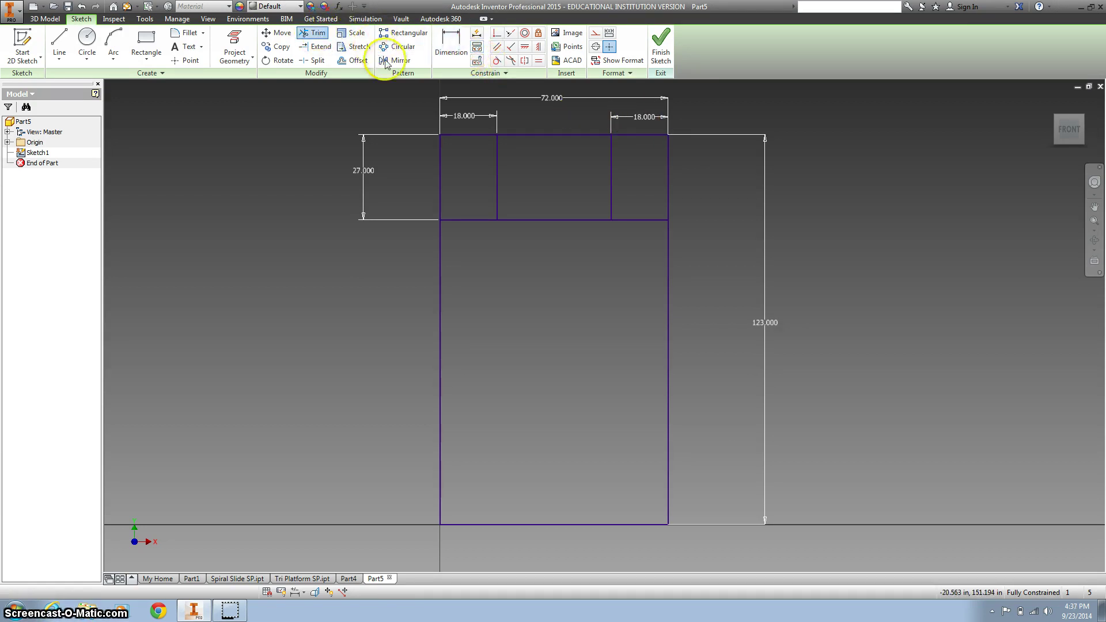
{"action": "left_click", "coordinate": [473, 223]}
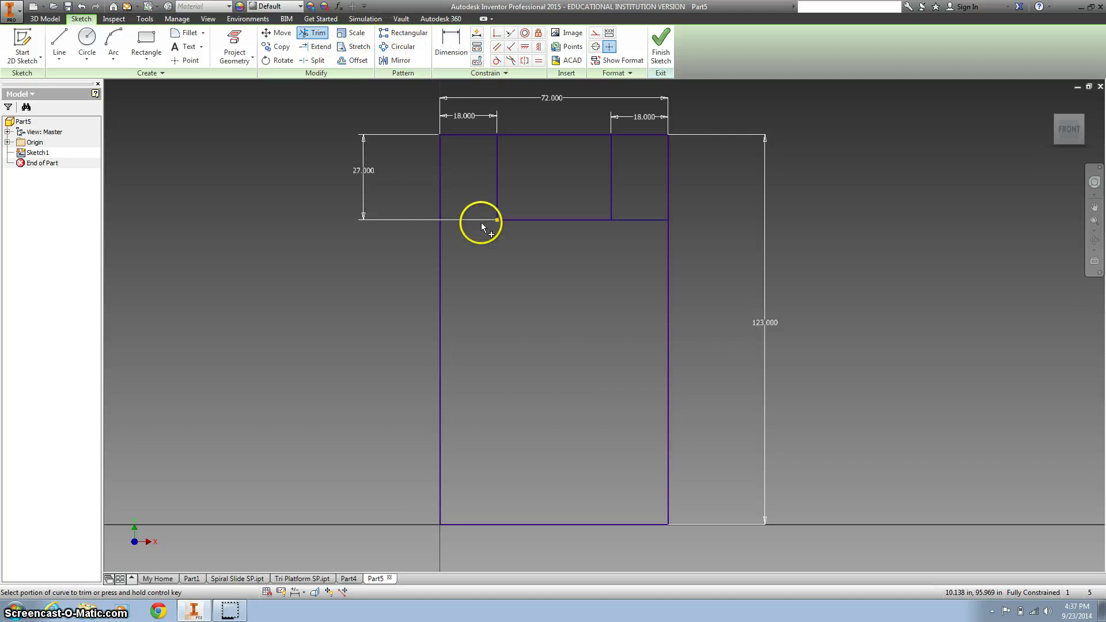
{"action": "left_click", "coordinate": [542, 136]}
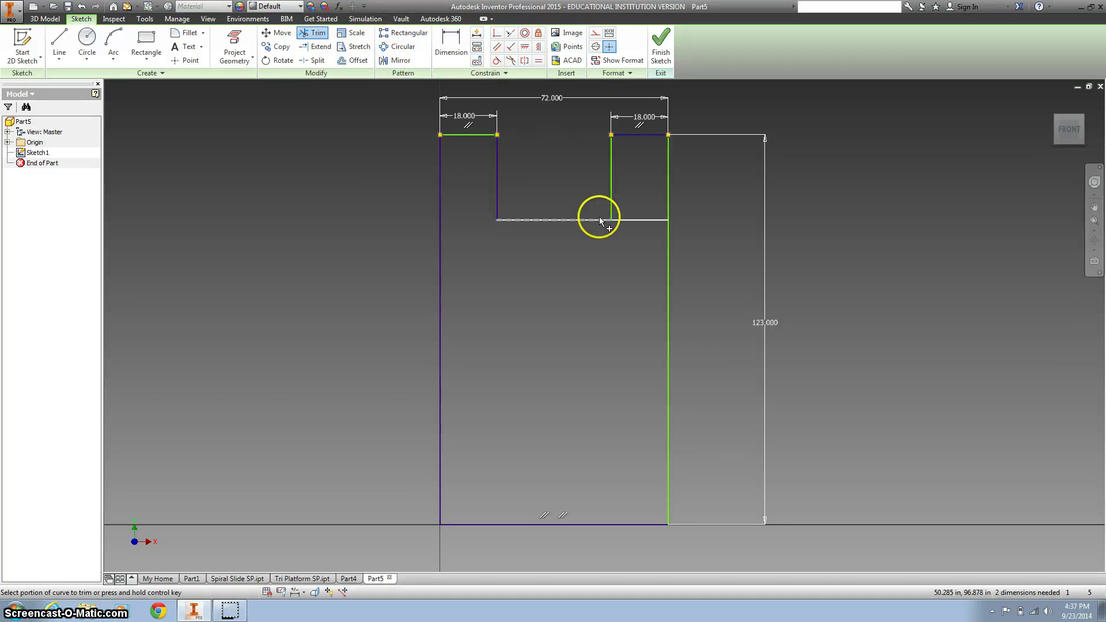
{"action": "left_click", "coordinate": [631, 220]}
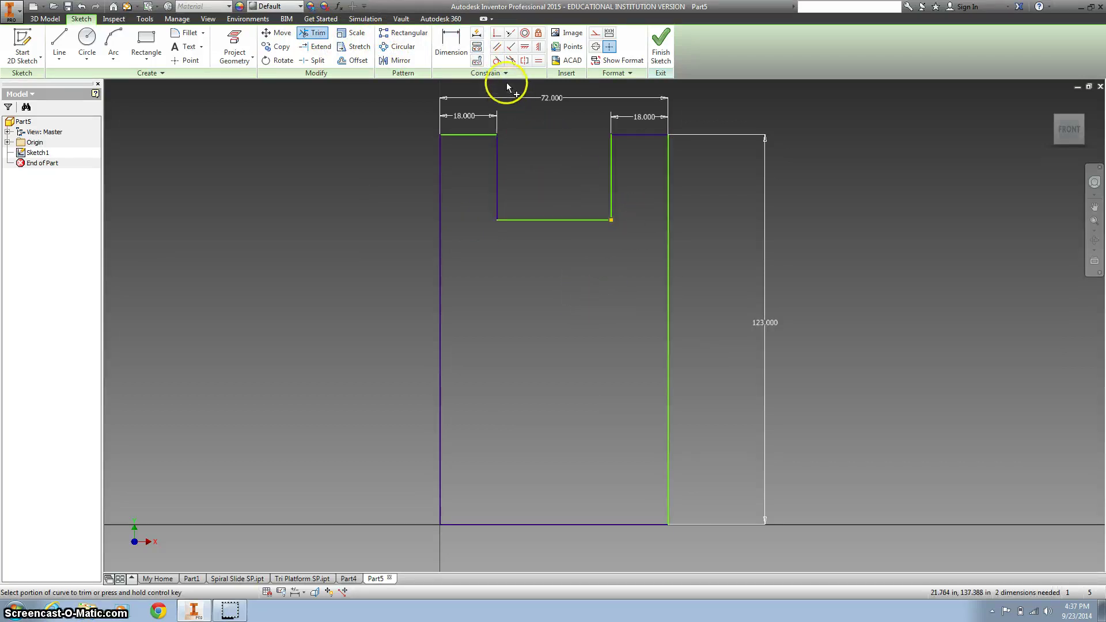
Attempt a constraint on the left tab's lines and dismiss the over-constrain warning.
{"action": "left_click", "coordinate": [511, 33]}
{"action": "left_click", "coordinate": [468, 133]}
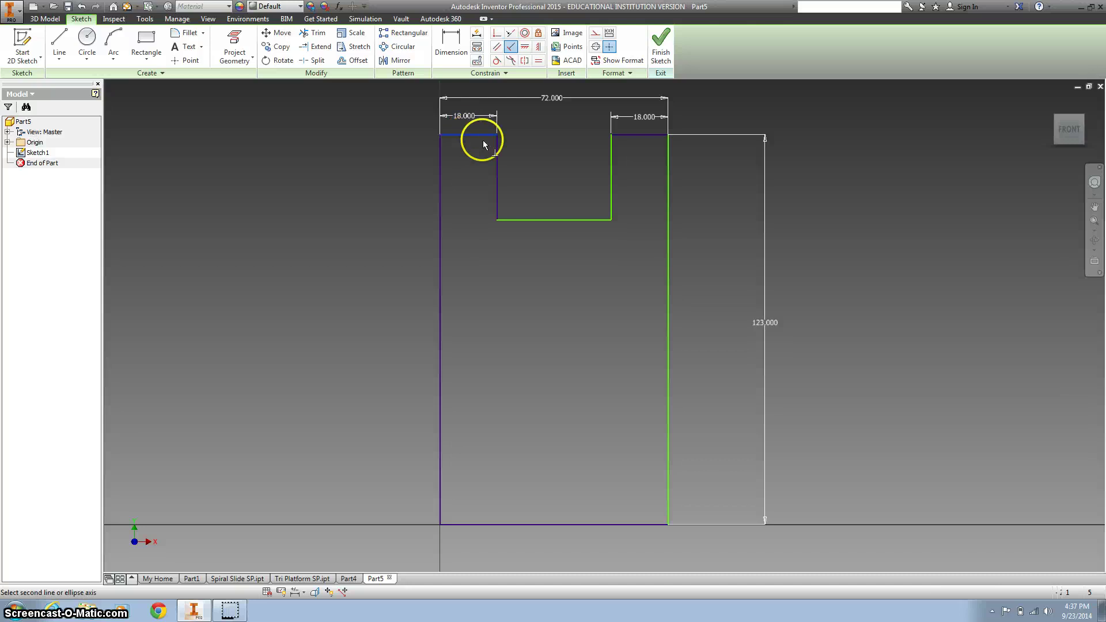
{"action": "left_click", "coordinate": [496, 148]}
{"action": "left_click", "coordinate": [252, 106]}
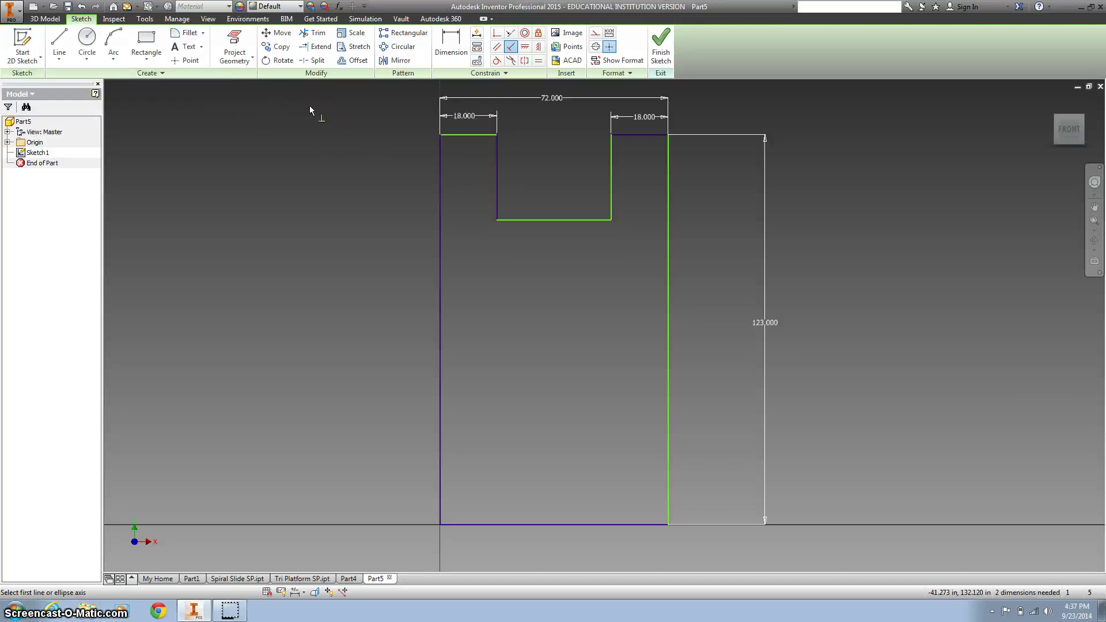
Finish the sketch and extrude the notched profile 3 inches into a solid plate.
{"action": "left_click", "coordinate": [662, 43]}
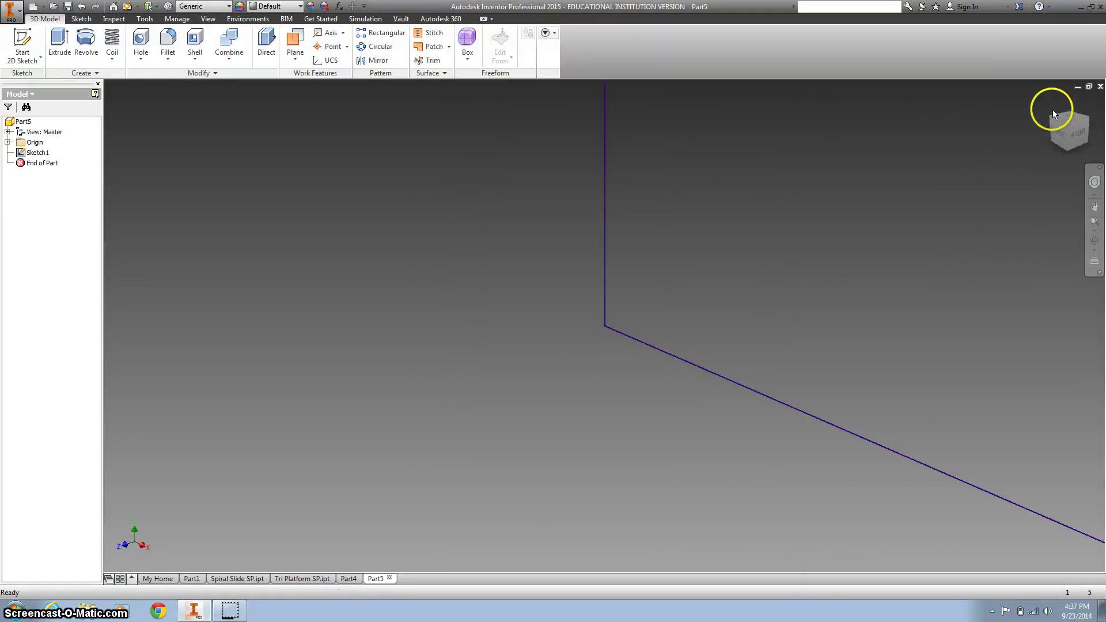
{"action": "left_click", "coordinate": [1056, 101]}
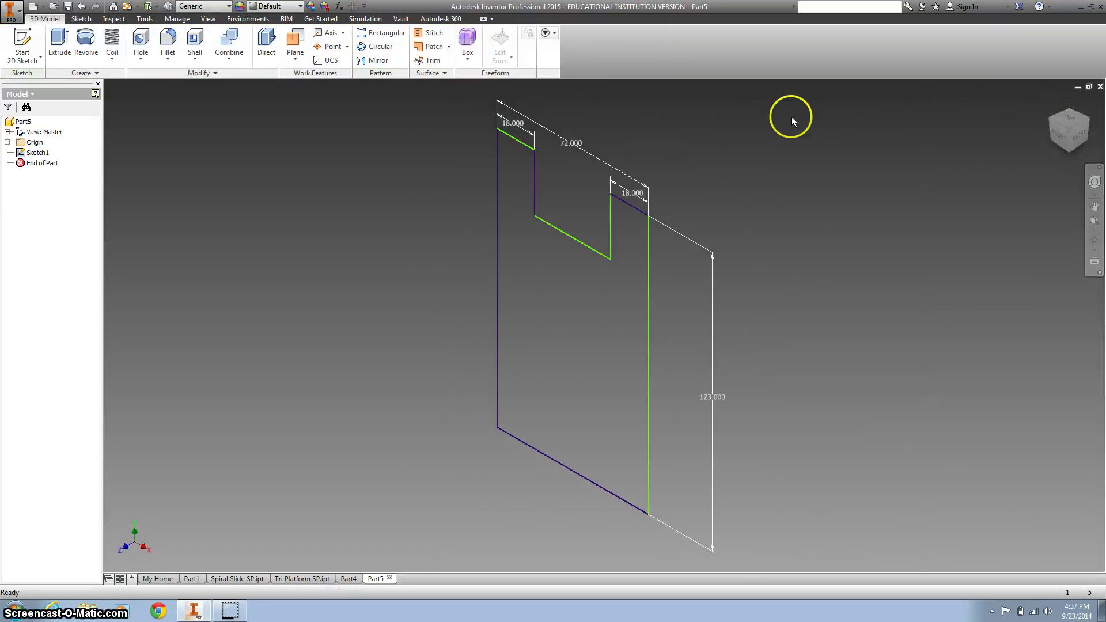
{"action": "left_click", "coordinate": [59, 42]}
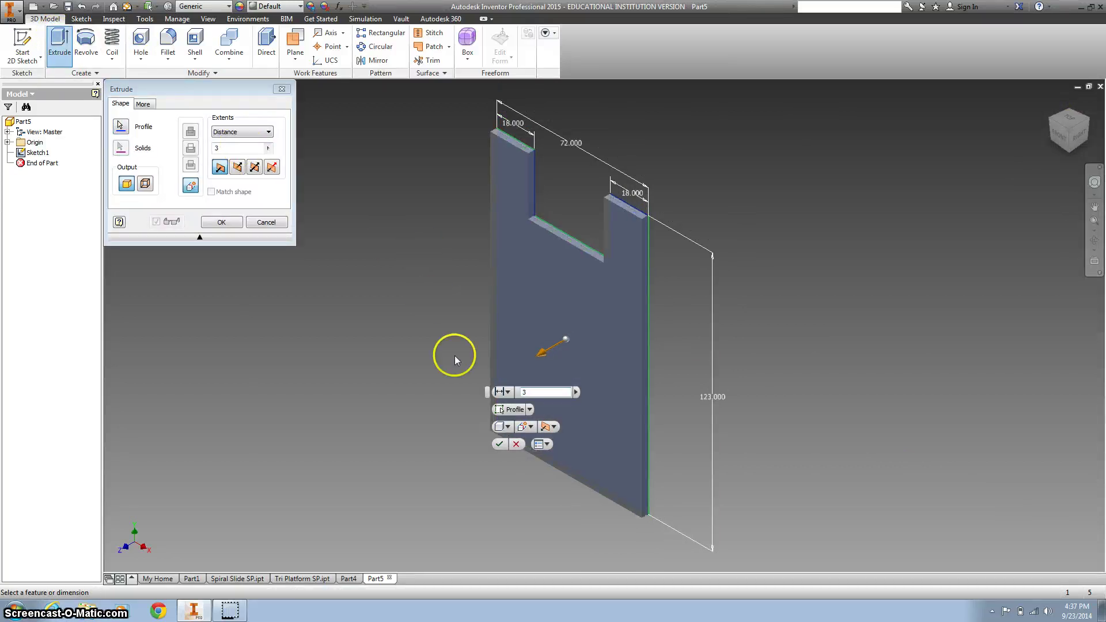
{"action": "left_click", "coordinate": [499, 443]}
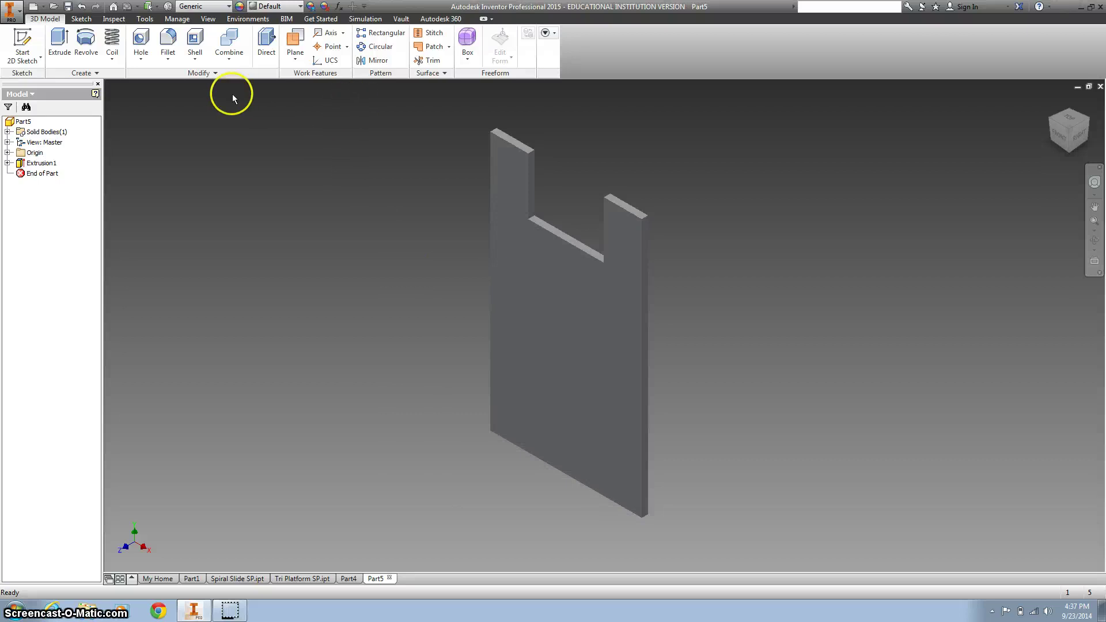
{"action": "left_click", "coordinate": [8, 162]}
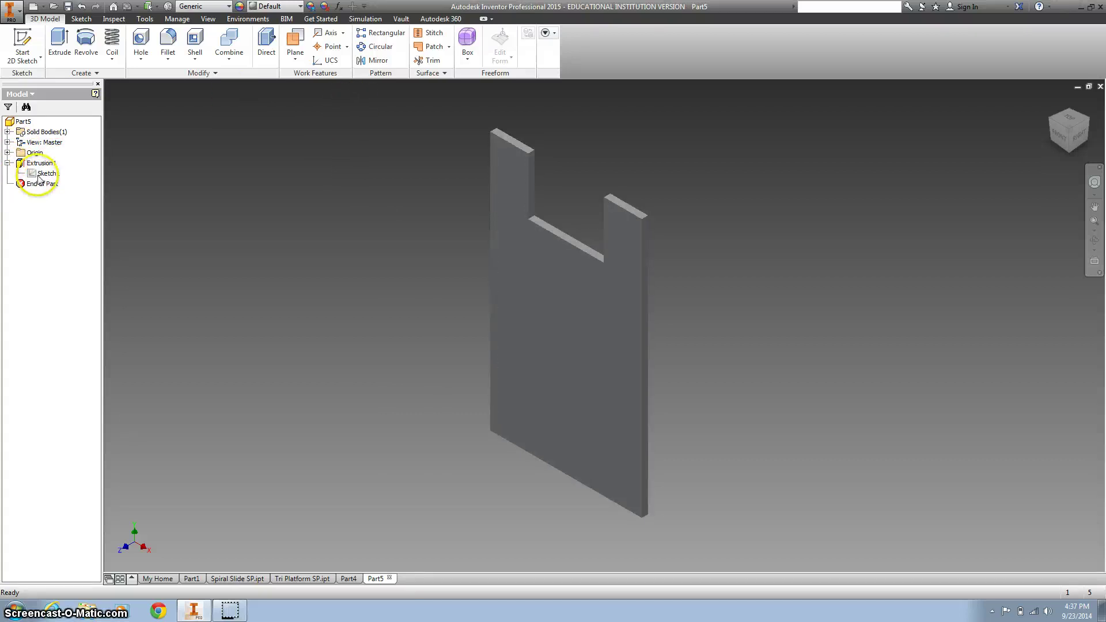
{"action": "right_click", "coordinate": [41, 175]}
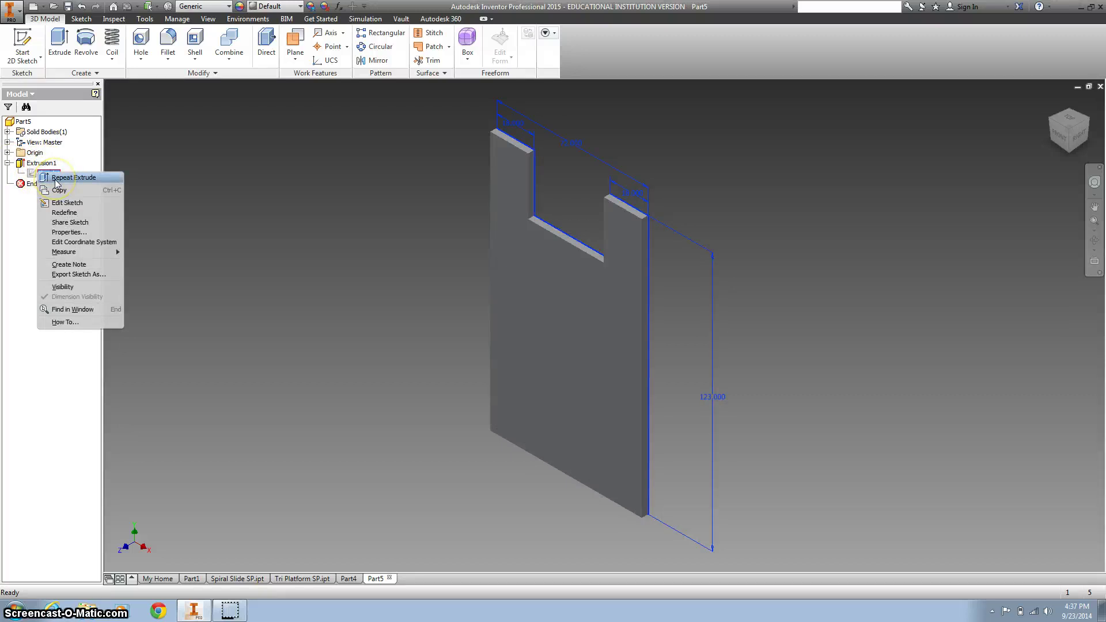
{"action": "left_click", "coordinate": [130, 174]}
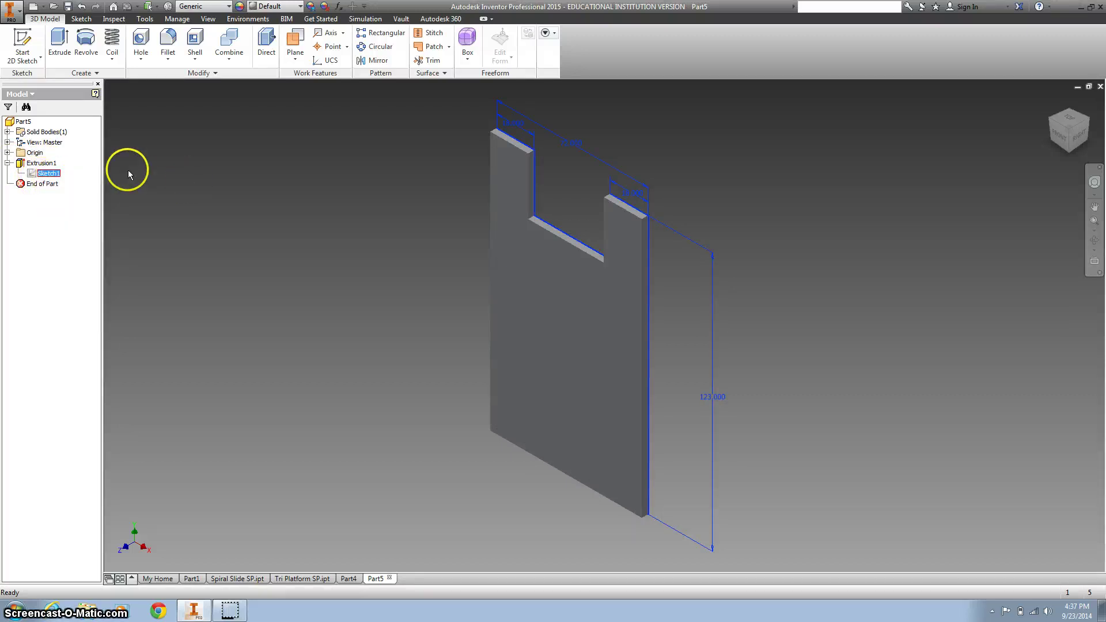
{"action": "left_click", "coordinate": [8, 163]}
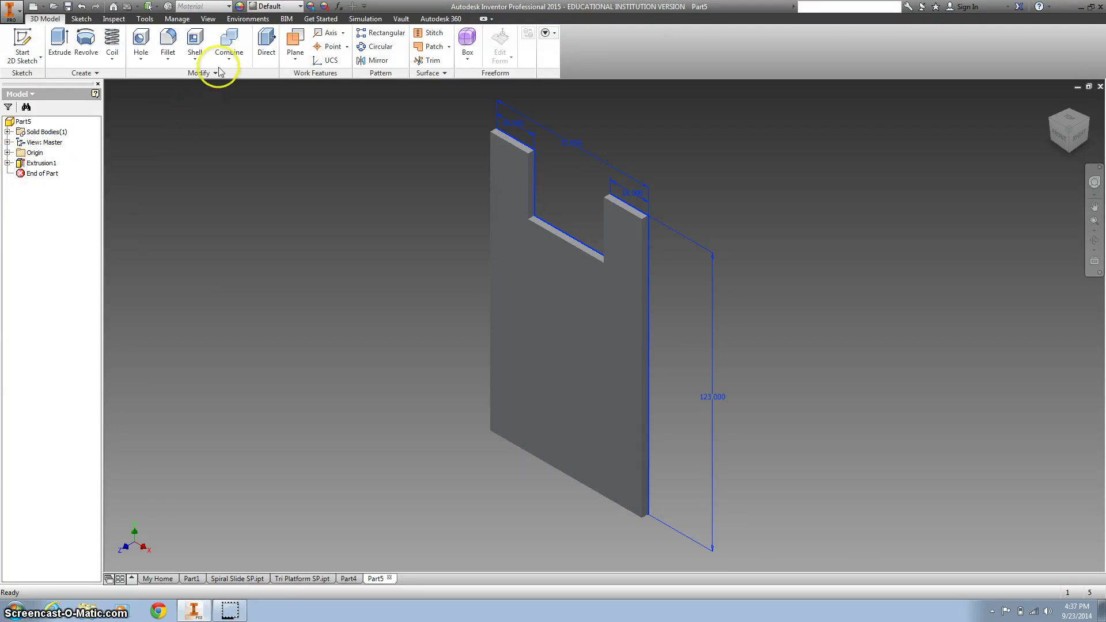
{"action": "left_click", "coordinate": [213, 23]}
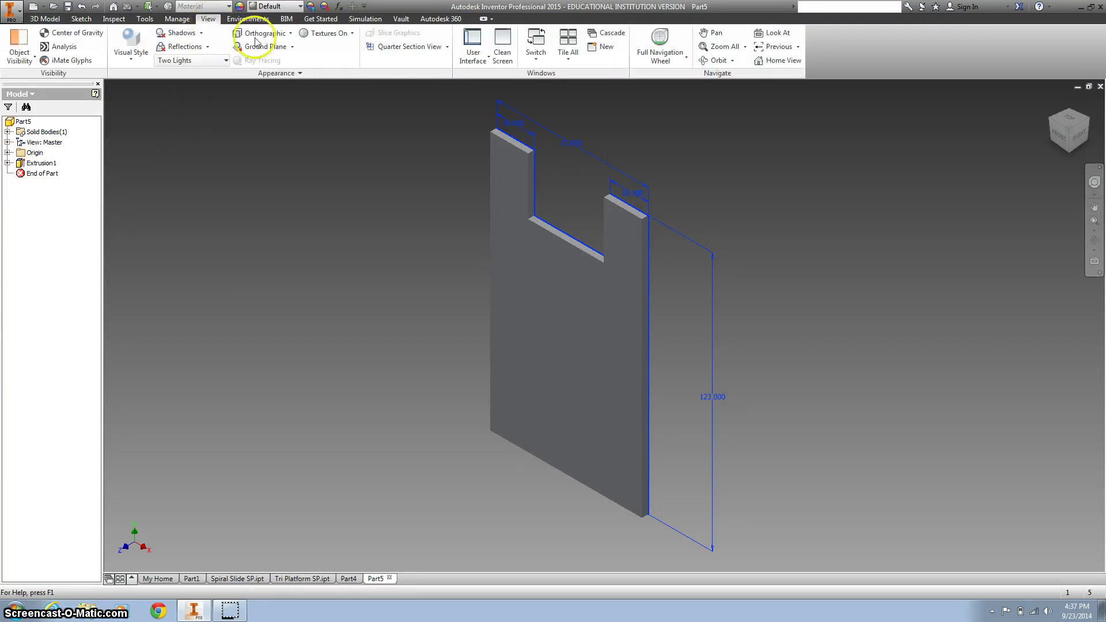
{"action": "left_click", "coordinate": [476, 59]}
{"action": "left_click", "coordinate": [475, 104]}
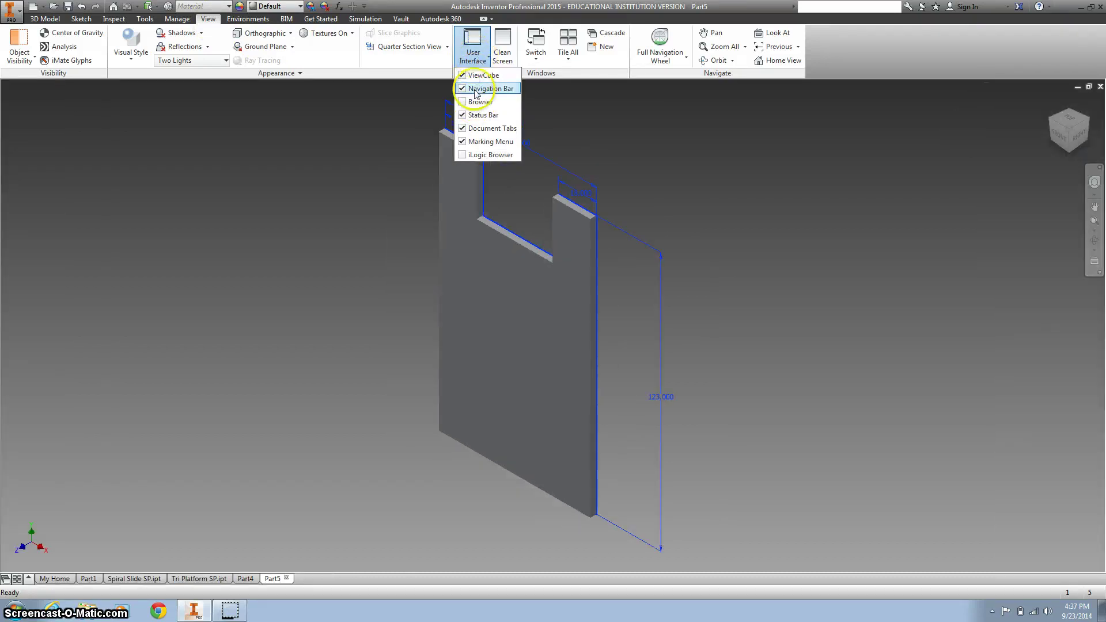
{"action": "left_click", "coordinate": [476, 102]}
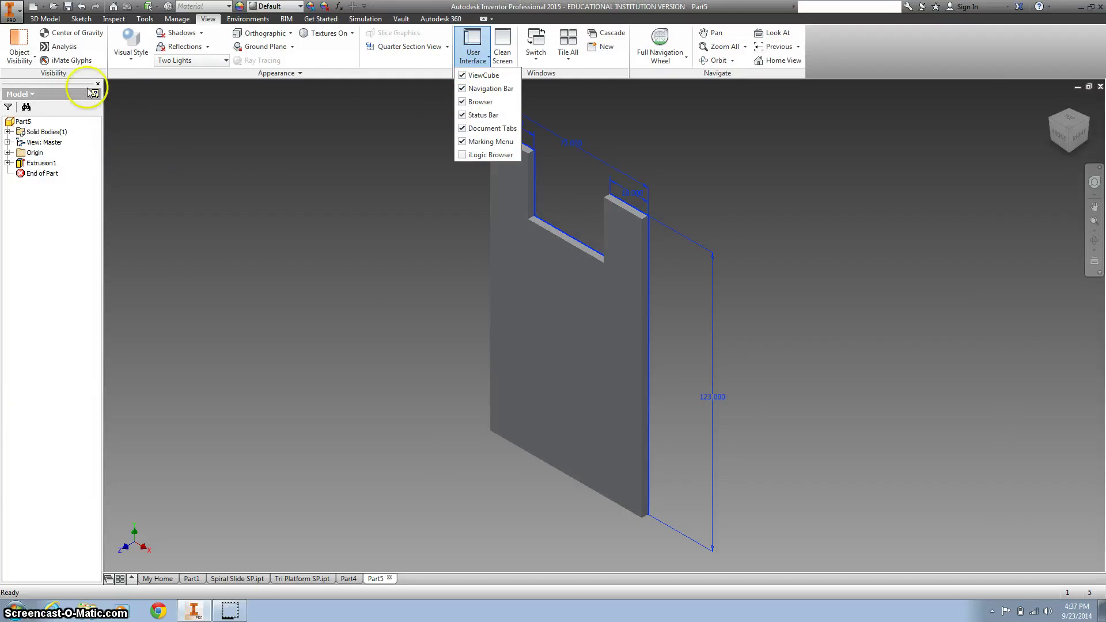
{"action": "left_click", "coordinate": [79, 20]}
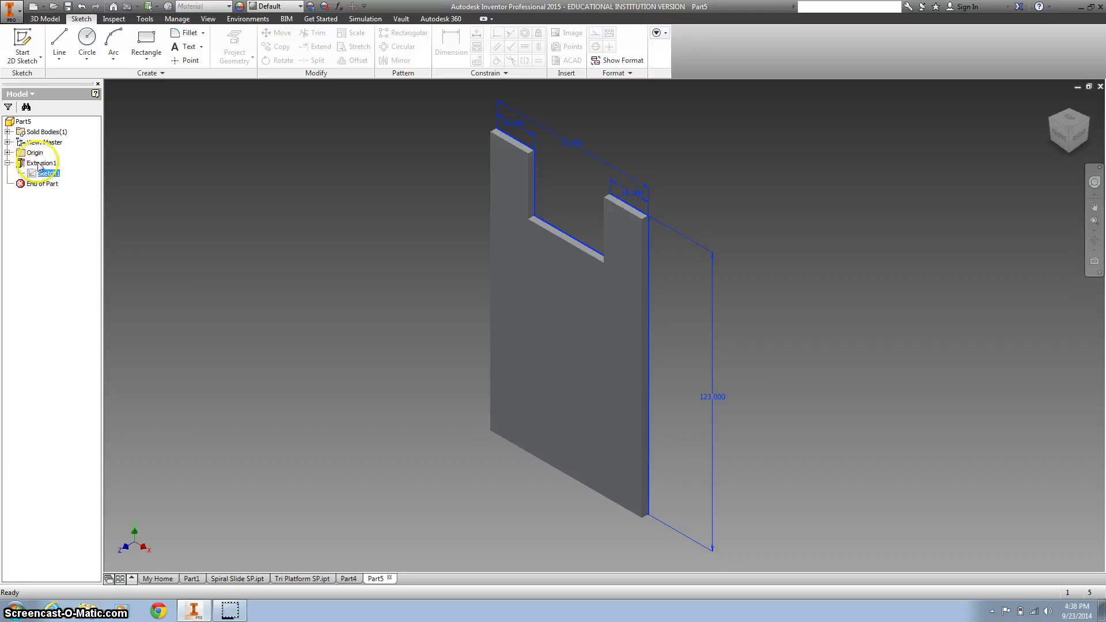
{"action": "right_click", "coordinate": [50, 173]}
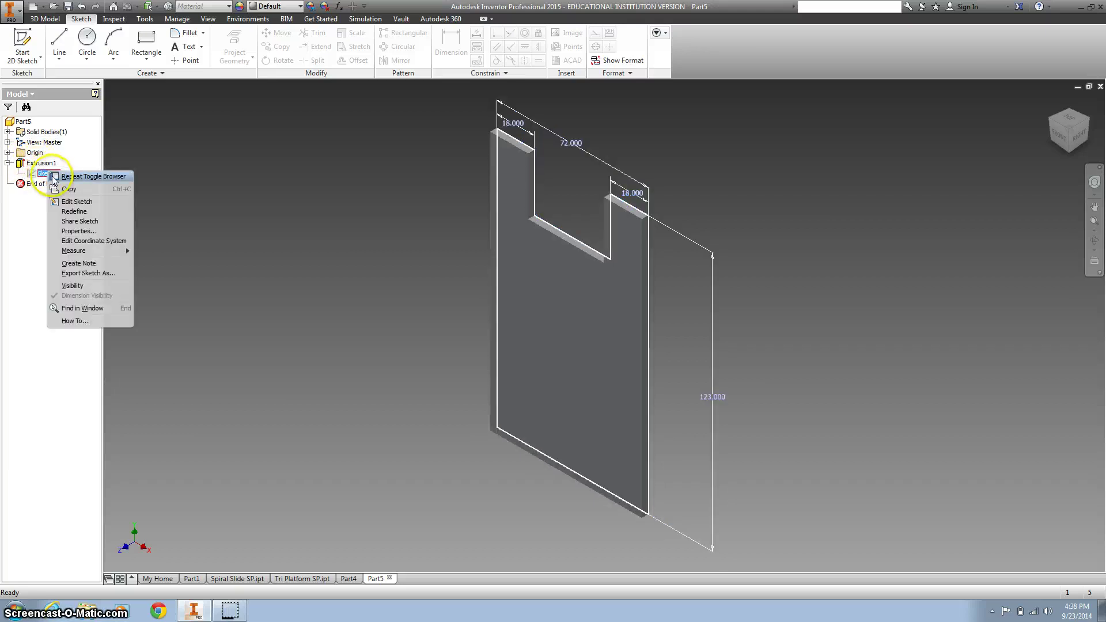
{"action": "left_click", "coordinate": [77, 202]}
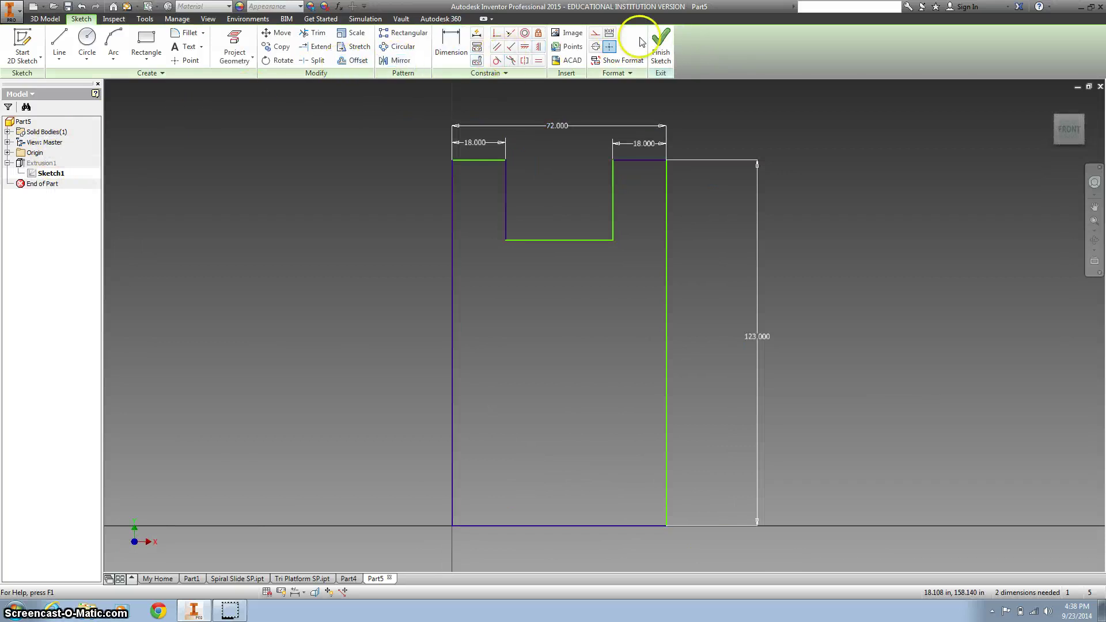
{"action": "left_click", "coordinate": [660, 43]}
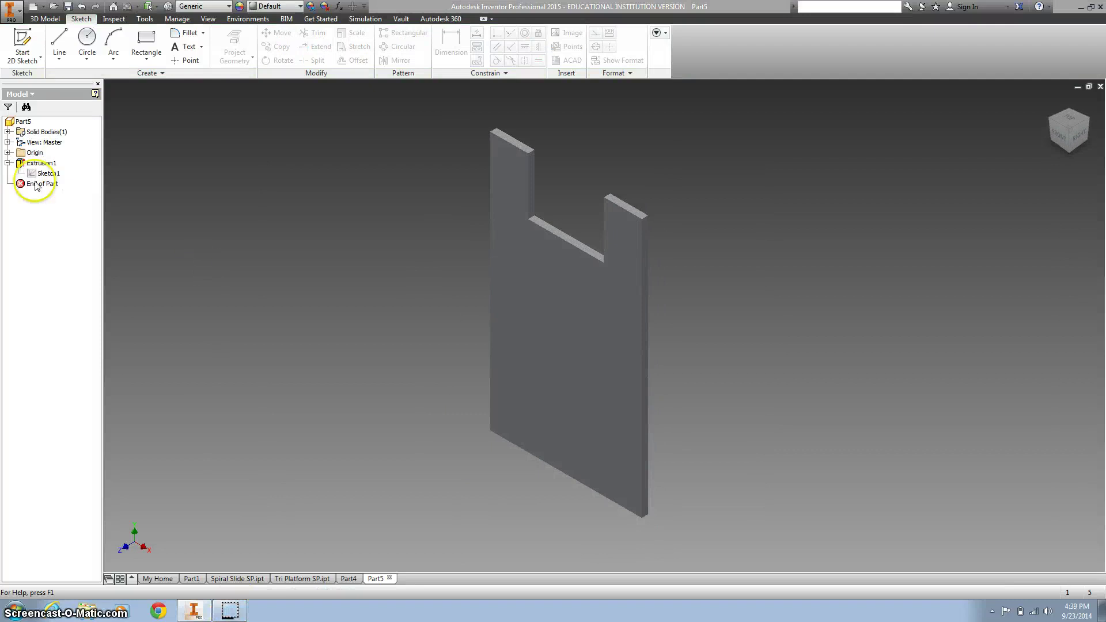
{"action": "left_click", "coordinate": [7, 163]}
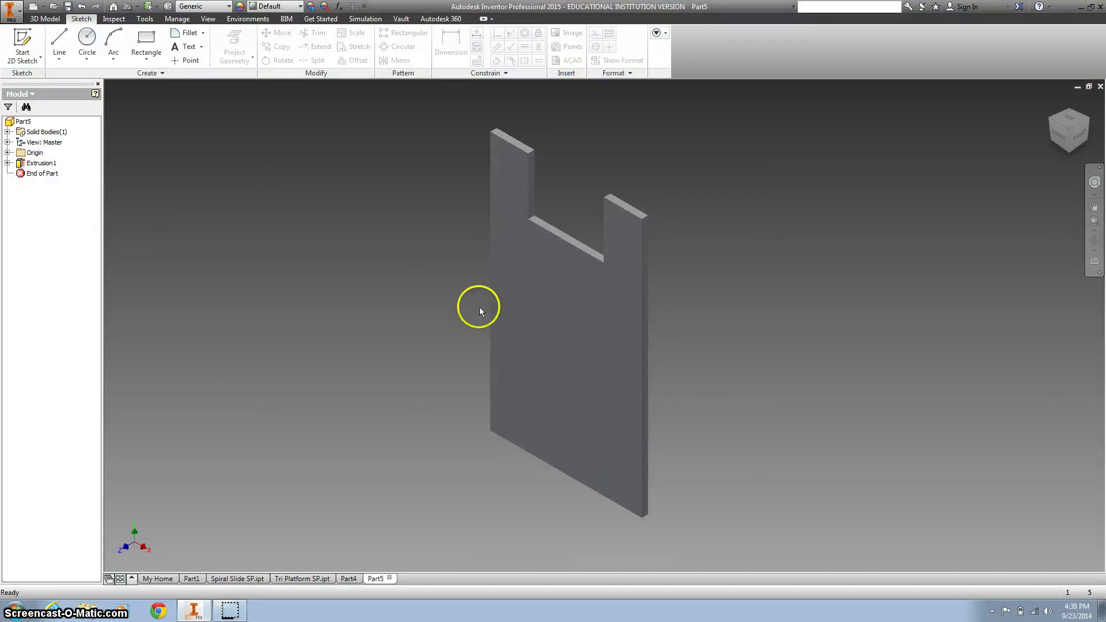
Start a sketch on the plate's front face and project its outline.
{"action": "left_click", "coordinate": [550, 305]}
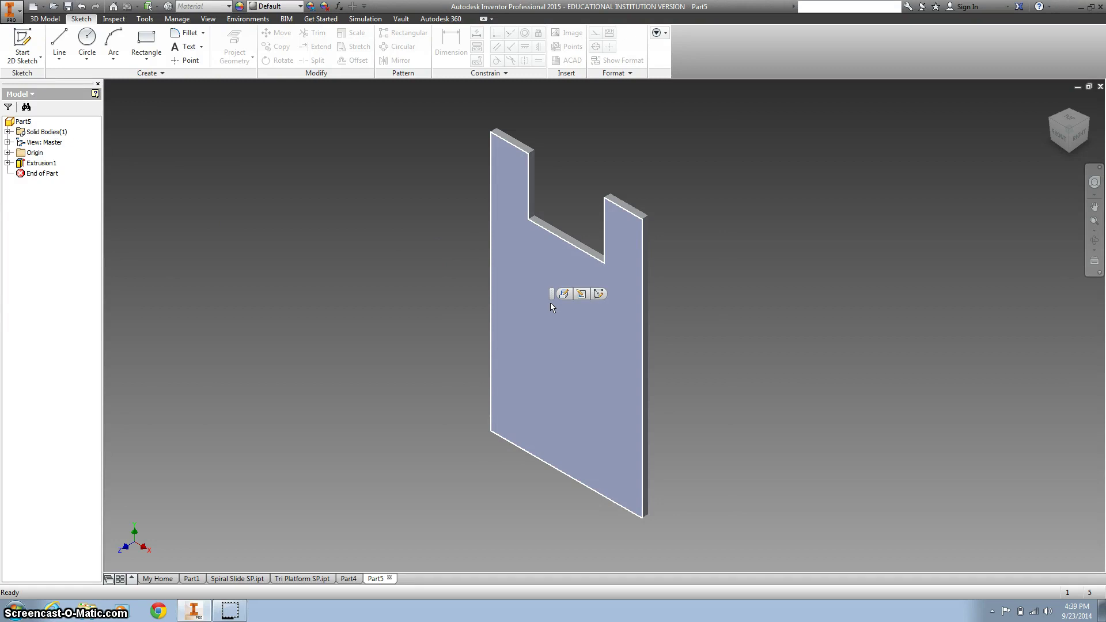
{"action": "left_click", "coordinate": [599, 295]}
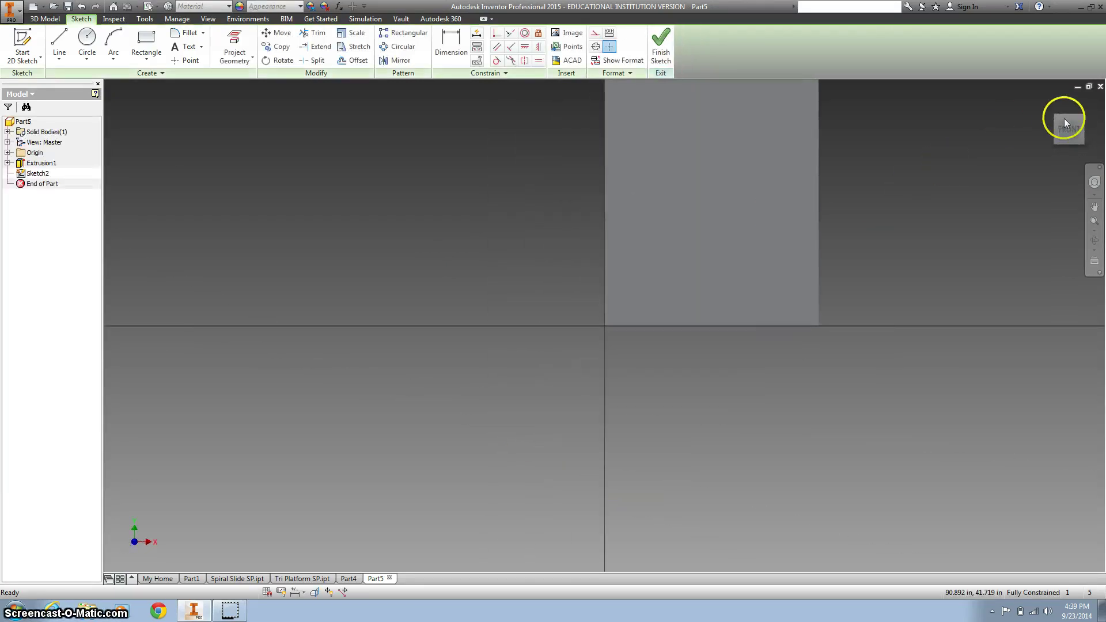
{"action": "left_click", "coordinate": [1070, 127]}
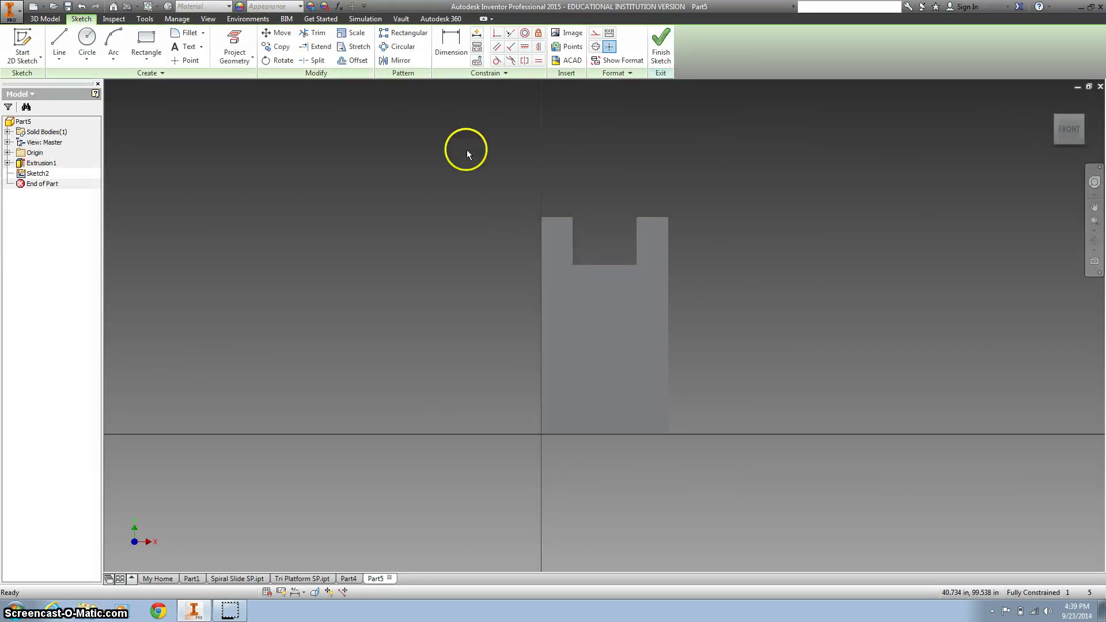
{"action": "left_click", "coordinate": [234, 48]}
{"action": "left_click", "coordinate": [606, 309]}
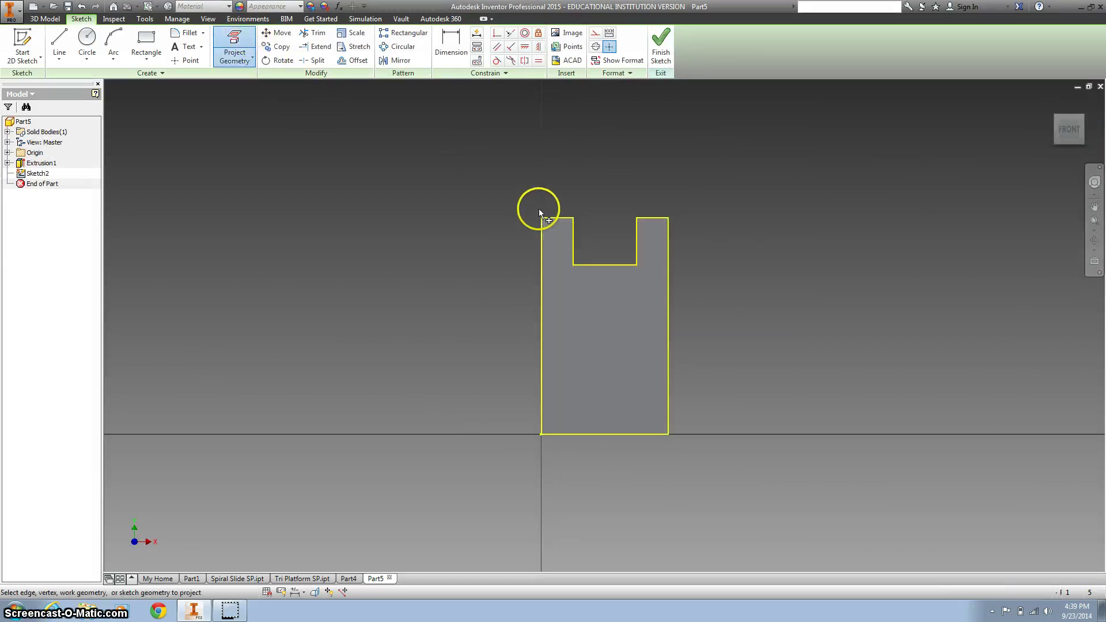
{"action": "key", "text": "Escape"}
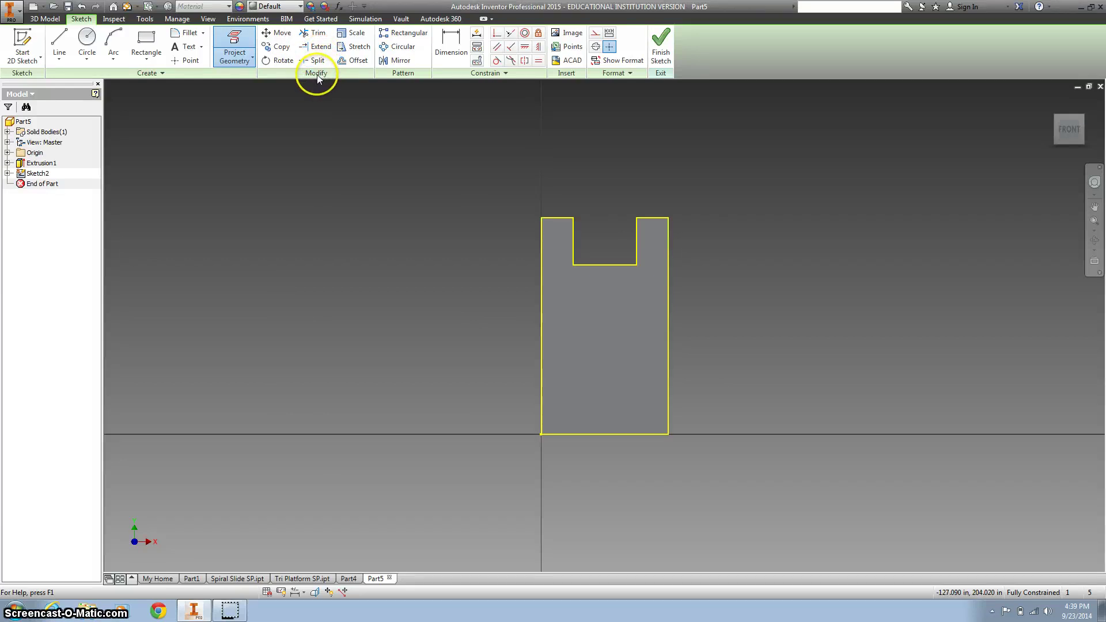
Place about twenty scattered points across the panel and both tabs, then finish the sketch.
{"action": "left_click", "coordinate": [185, 60]}
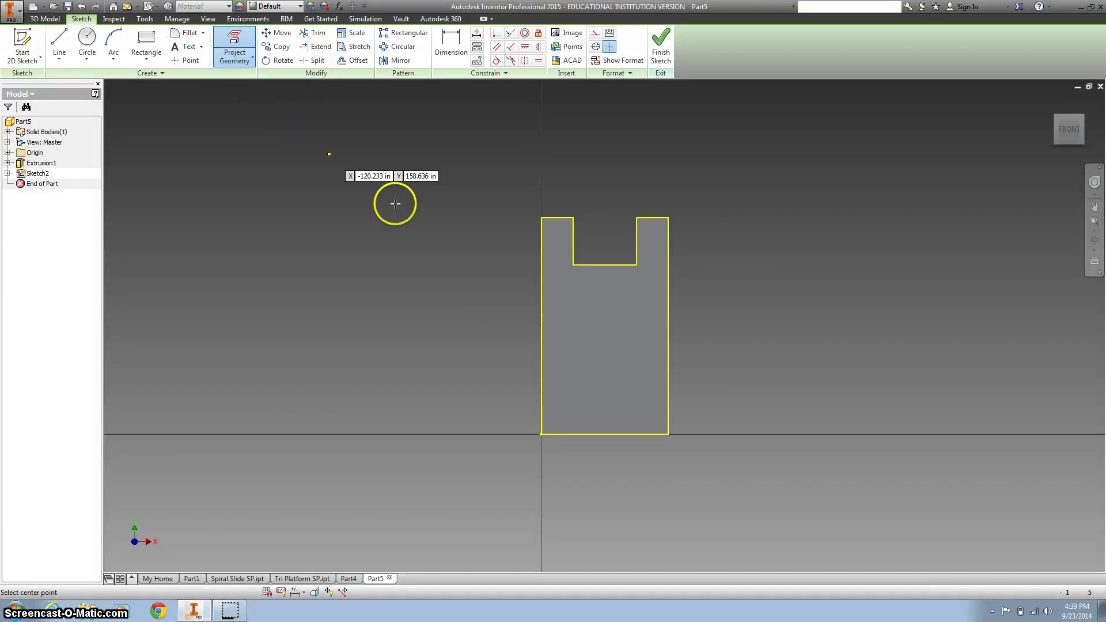
{"action": "left_click", "coordinate": [557, 403]}
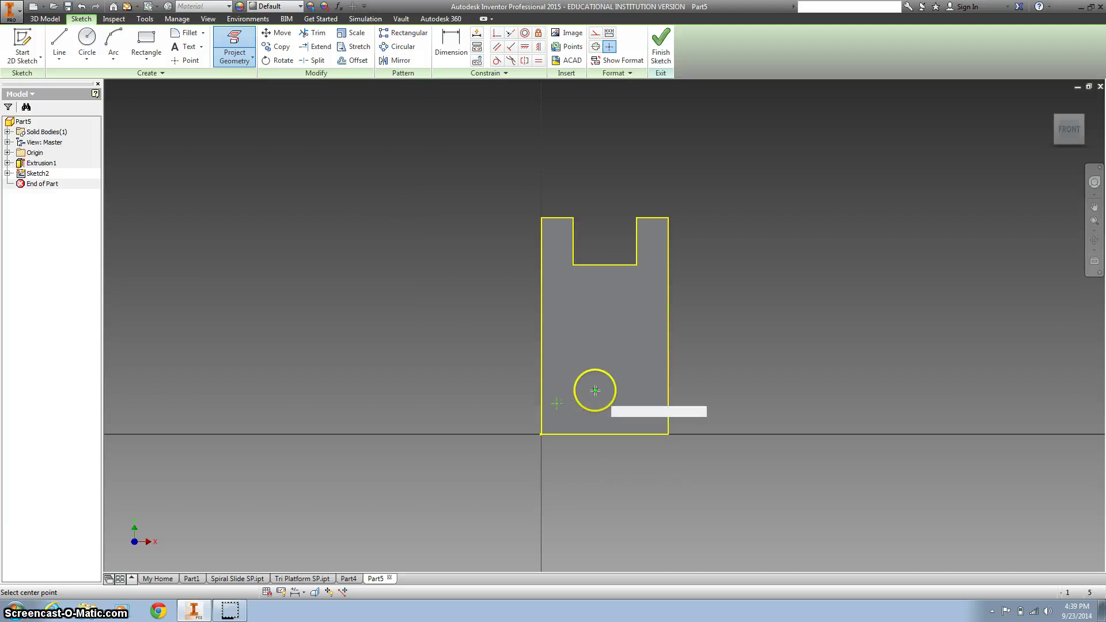
{"action": "left_click", "coordinate": [595, 391]}
{"action": "left_click", "coordinate": [622, 410]}
{"action": "left_click", "coordinate": [645, 355]}
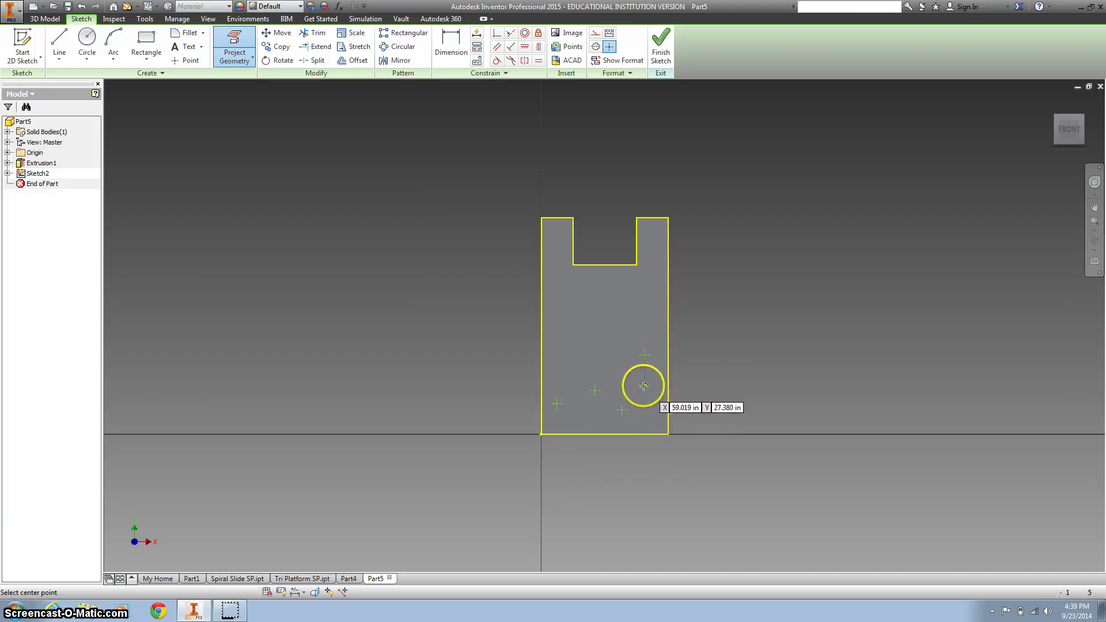
{"action": "left_click", "coordinate": [645, 386]}
{"action": "left_click", "coordinate": [582, 358]}
{"action": "left_click", "coordinate": [612, 329]}
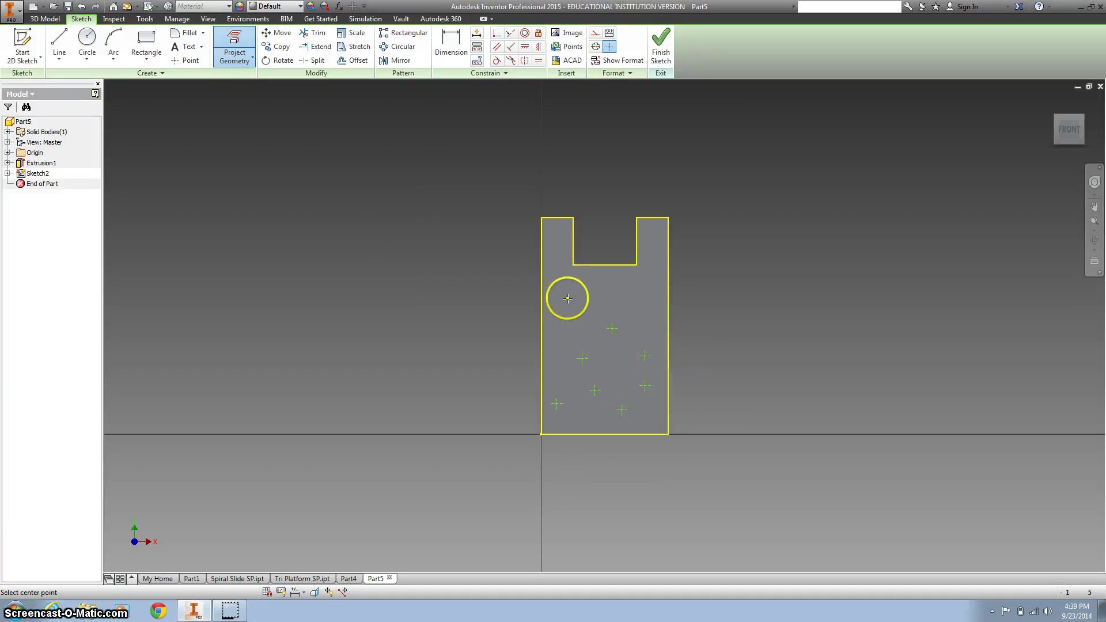
{"action": "left_click", "coordinate": [567, 297]}
{"action": "left_click", "coordinate": [612, 287]}
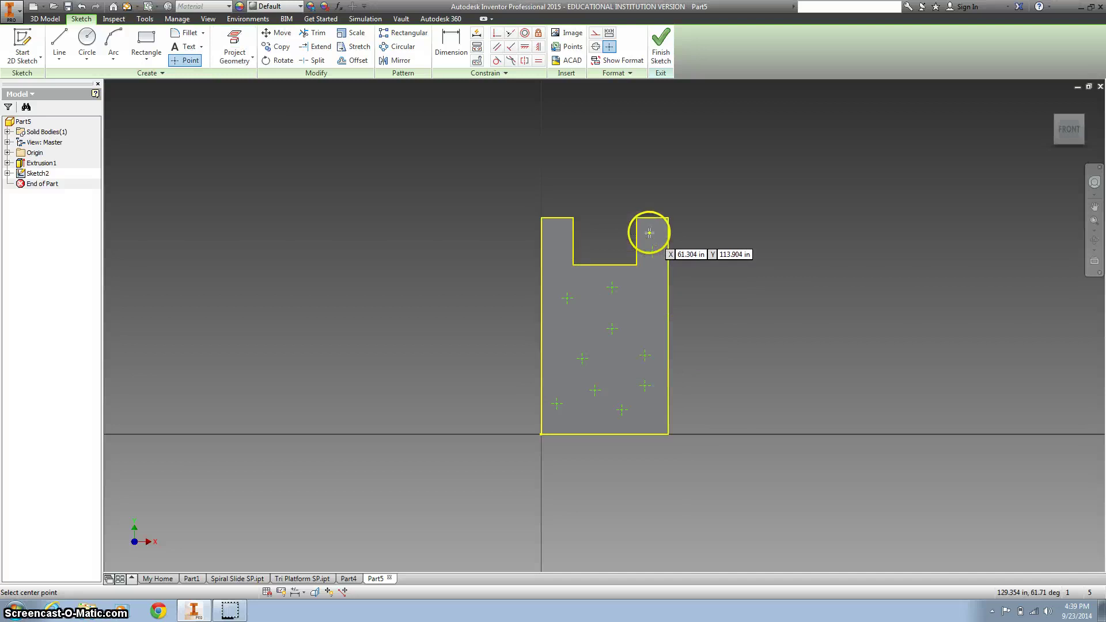
{"action": "left_click", "coordinate": [651, 230]}
{"action": "left_click", "coordinate": [551, 228]}
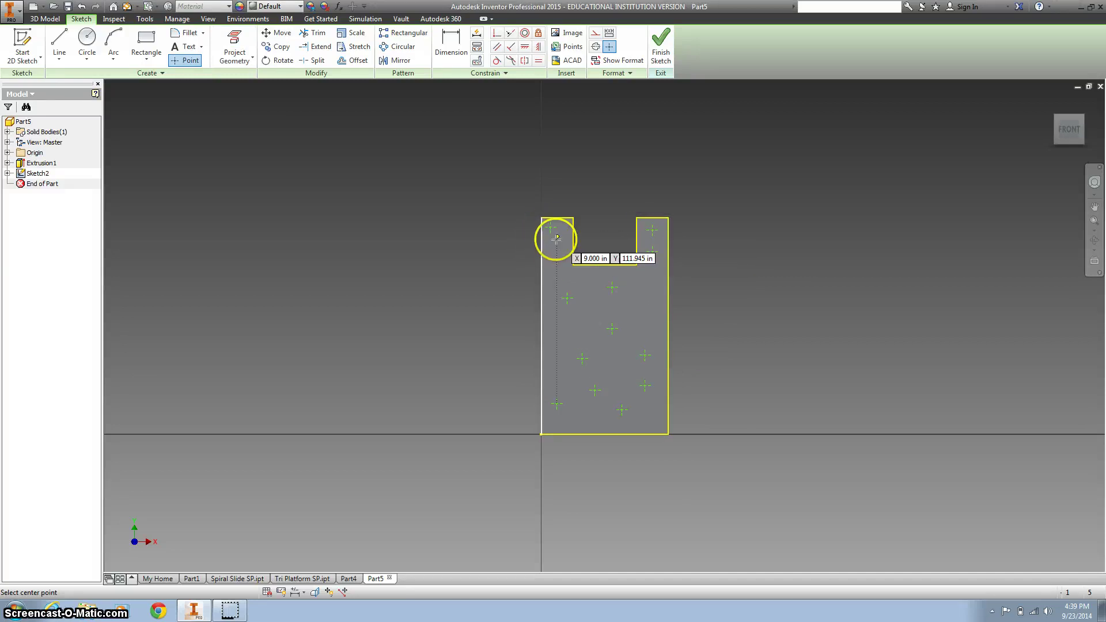
{"action": "left_click", "coordinate": [561, 256]}
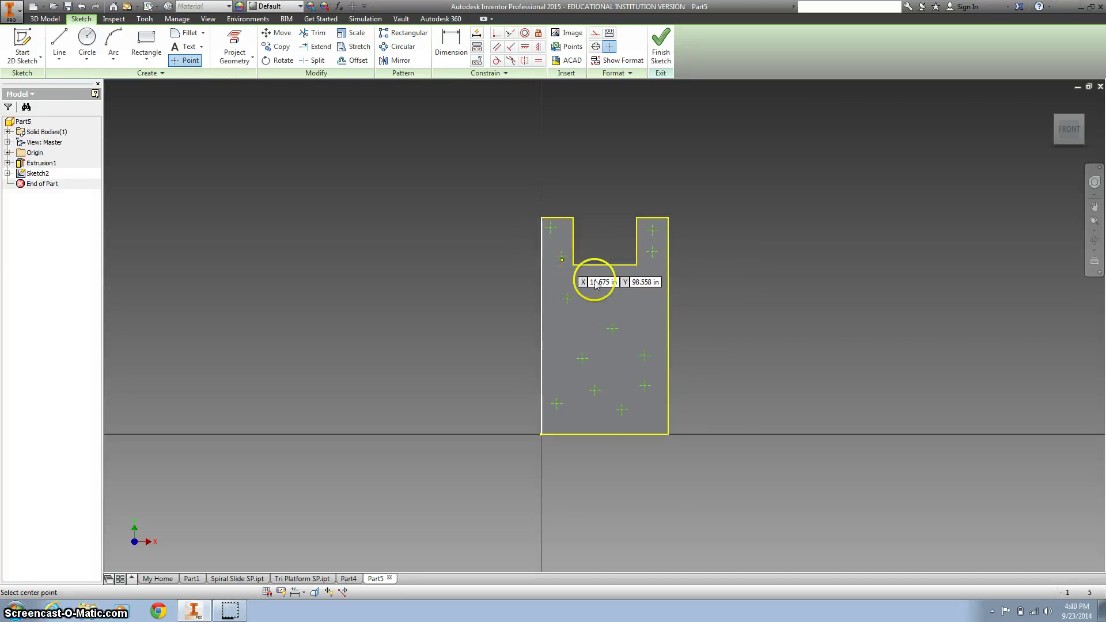
{"action": "left_click", "coordinate": [557, 332]}
{"action": "left_click", "coordinate": [644, 308]}
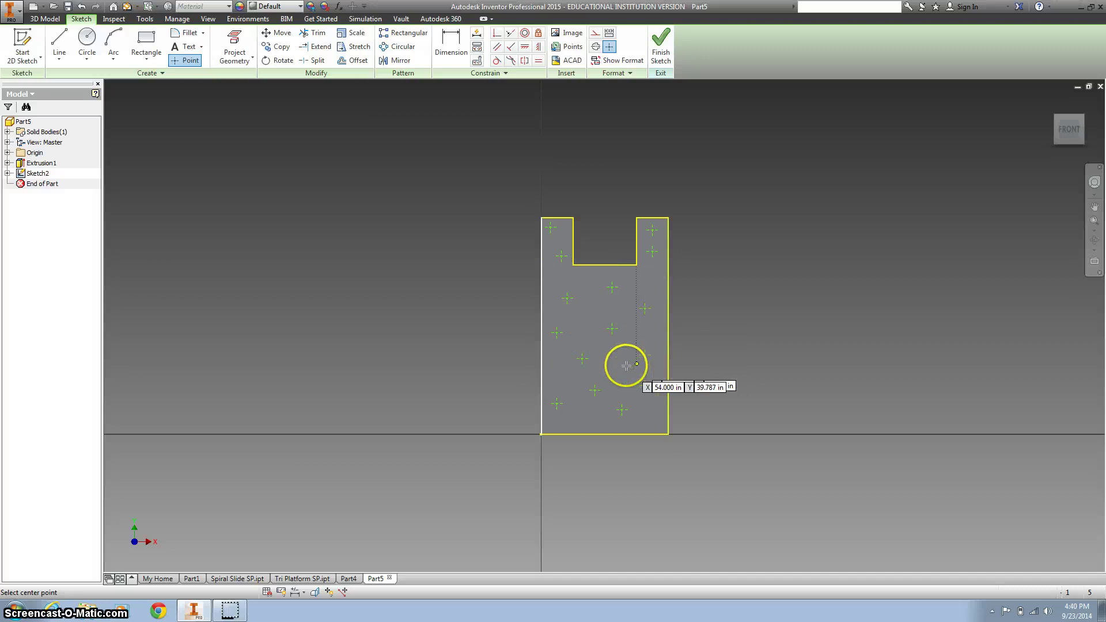
{"action": "left_click", "coordinate": [623, 366]}
{"action": "left_click", "coordinate": [645, 386]}
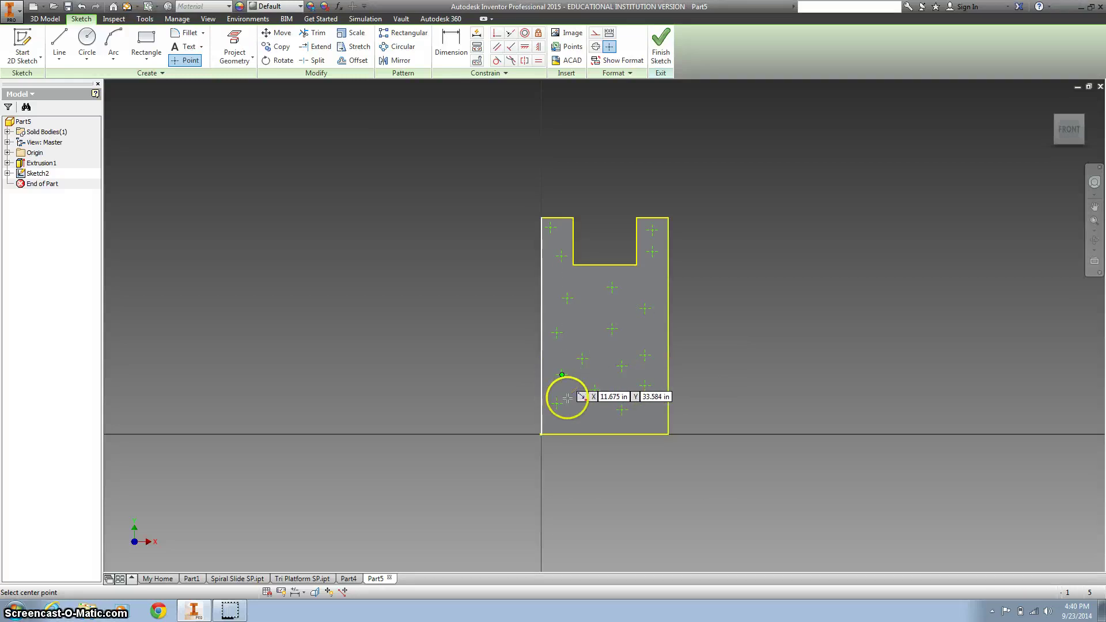
{"action": "left_click", "coordinate": [582, 424]}
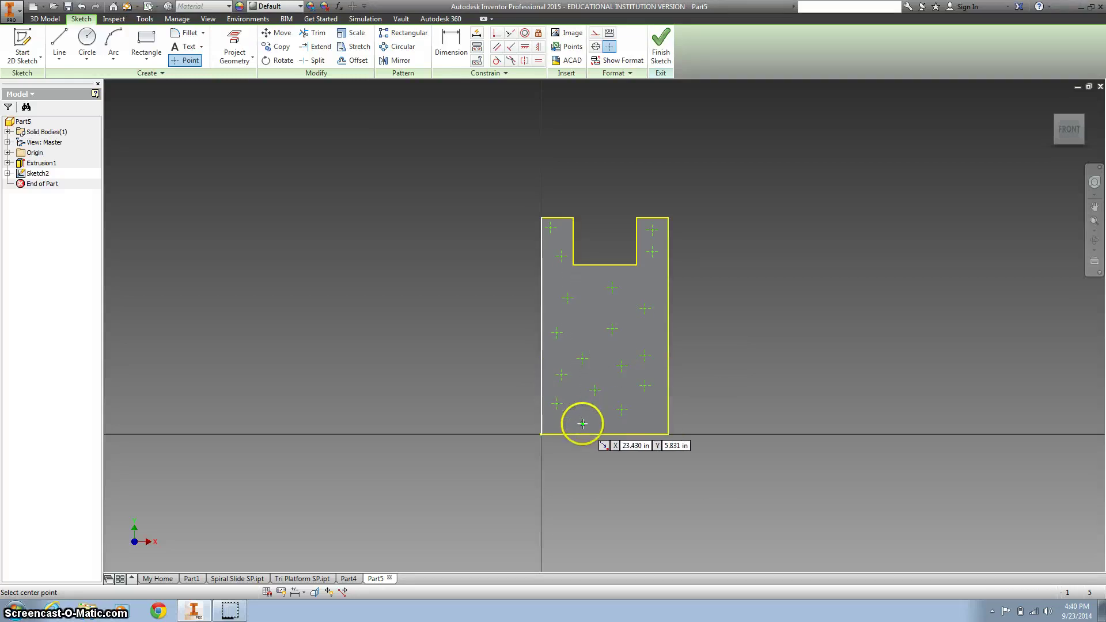
{"action": "left_click", "coordinate": [650, 424]}
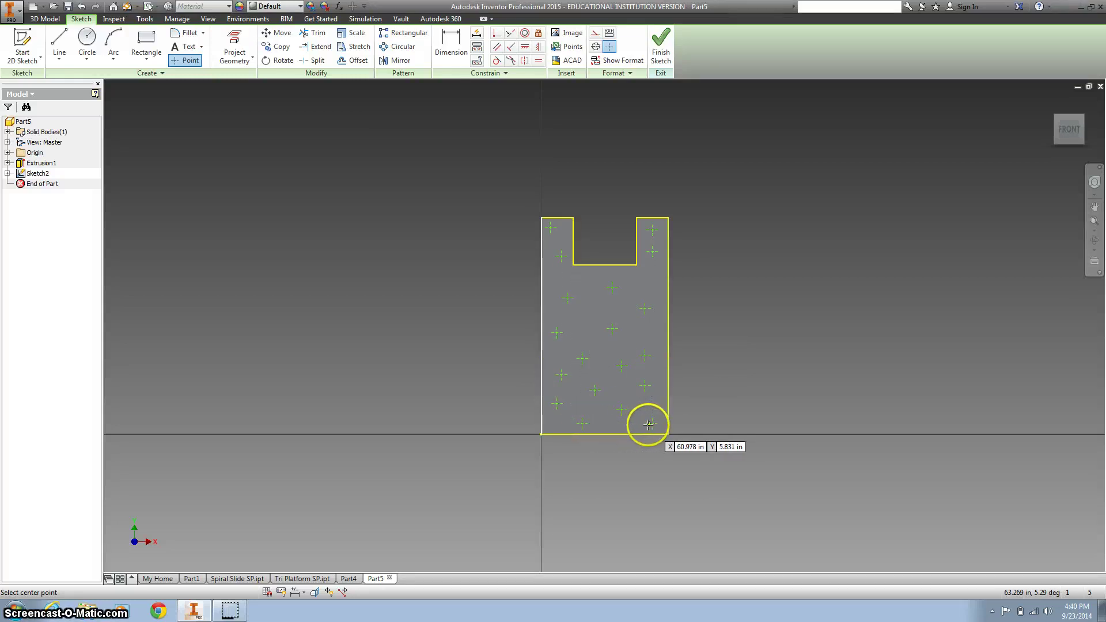
{"action": "left_click", "coordinate": [645, 276]}
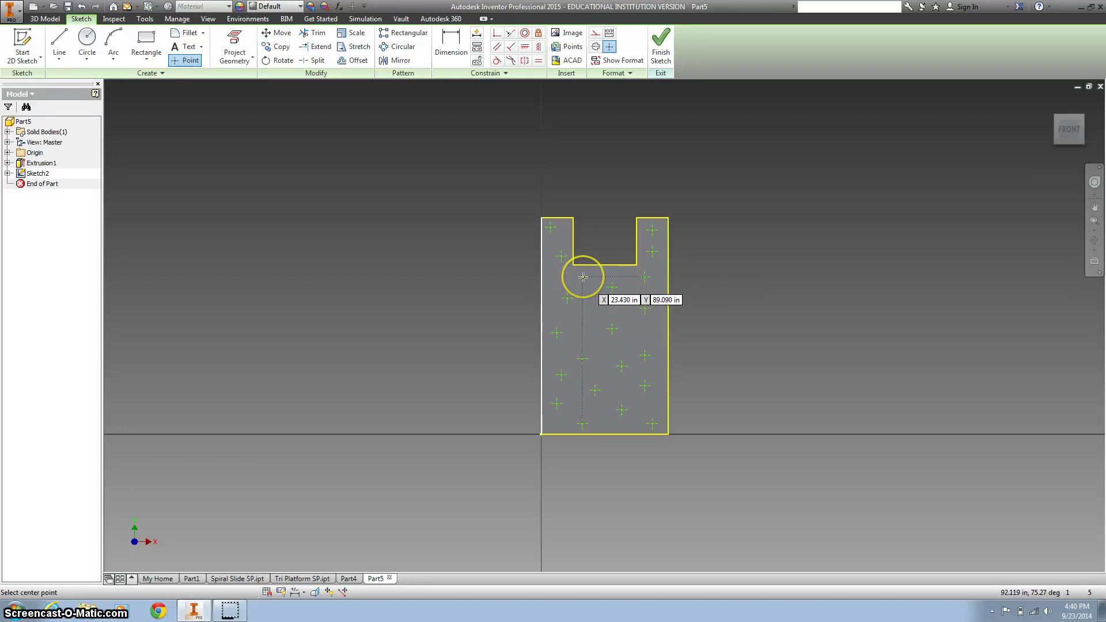
{"action": "left_click", "coordinate": [582, 277]}
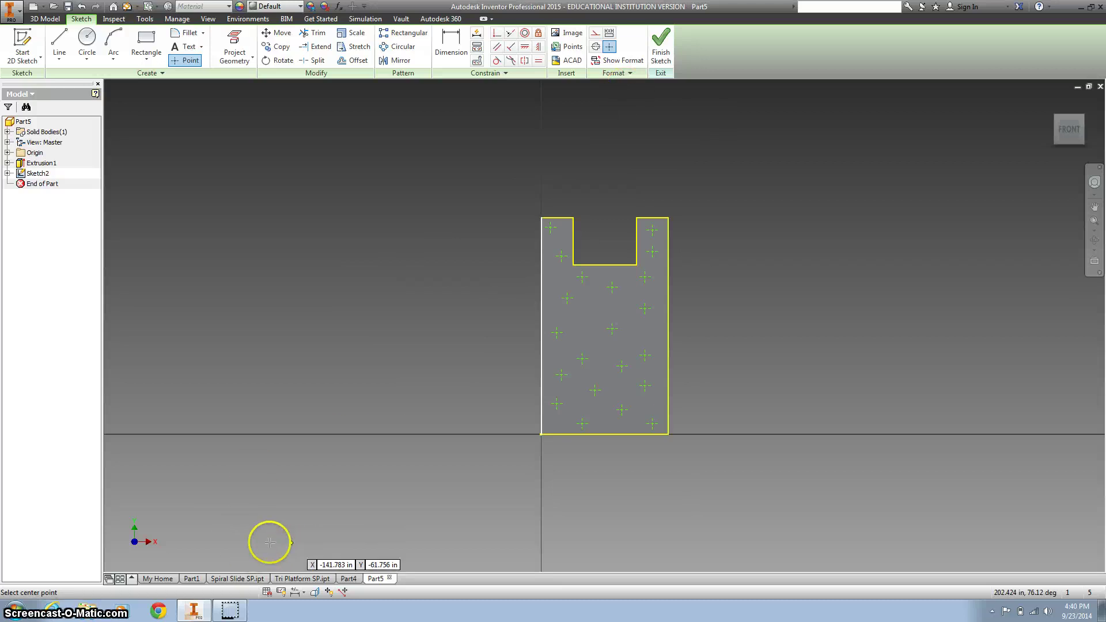
{"action": "left_click", "coordinate": [660, 39]}
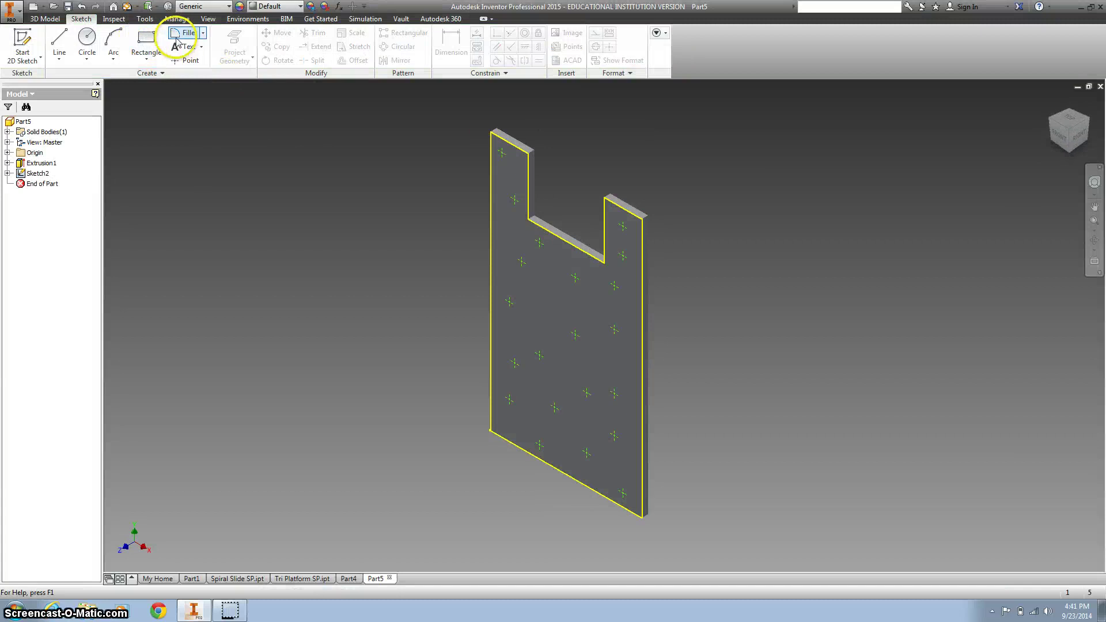
Drill holes at the sketch points with Distance termination, .25 depth and 1.75 diameter.
{"action": "left_click", "coordinate": [44, 19]}
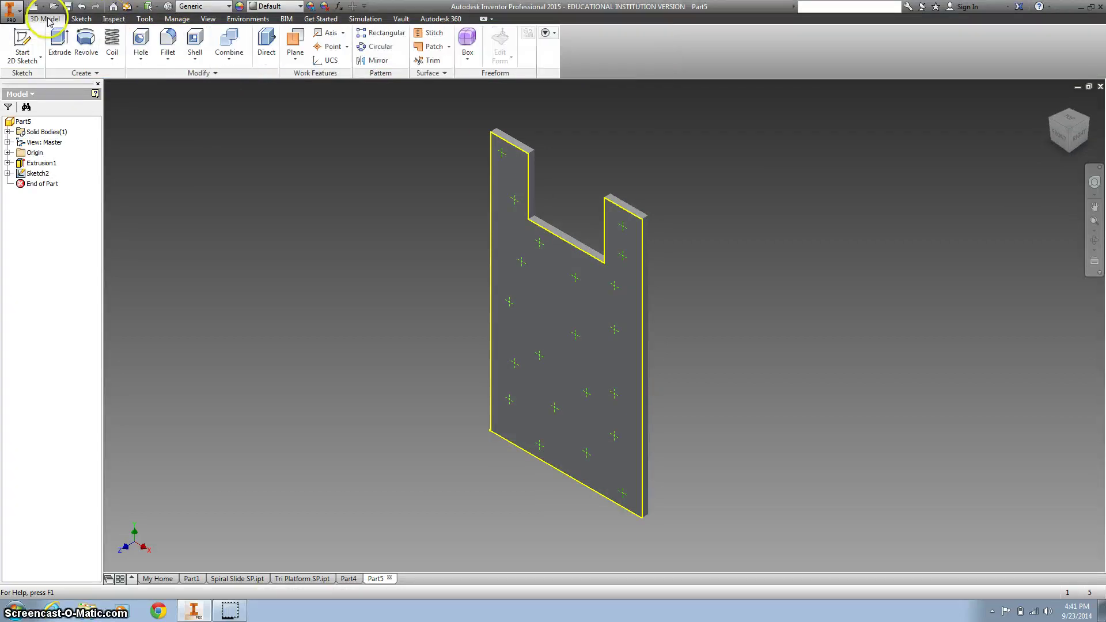
{"action": "left_click", "coordinate": [141, 42]}
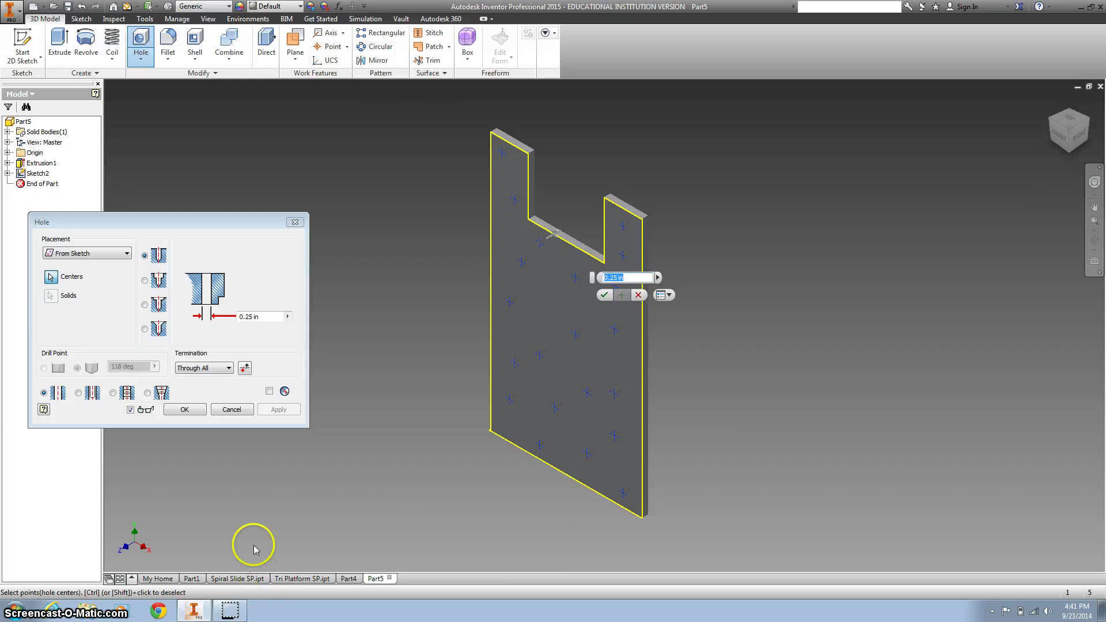
{"action": "left_click", "coordinate": [215, 368]}
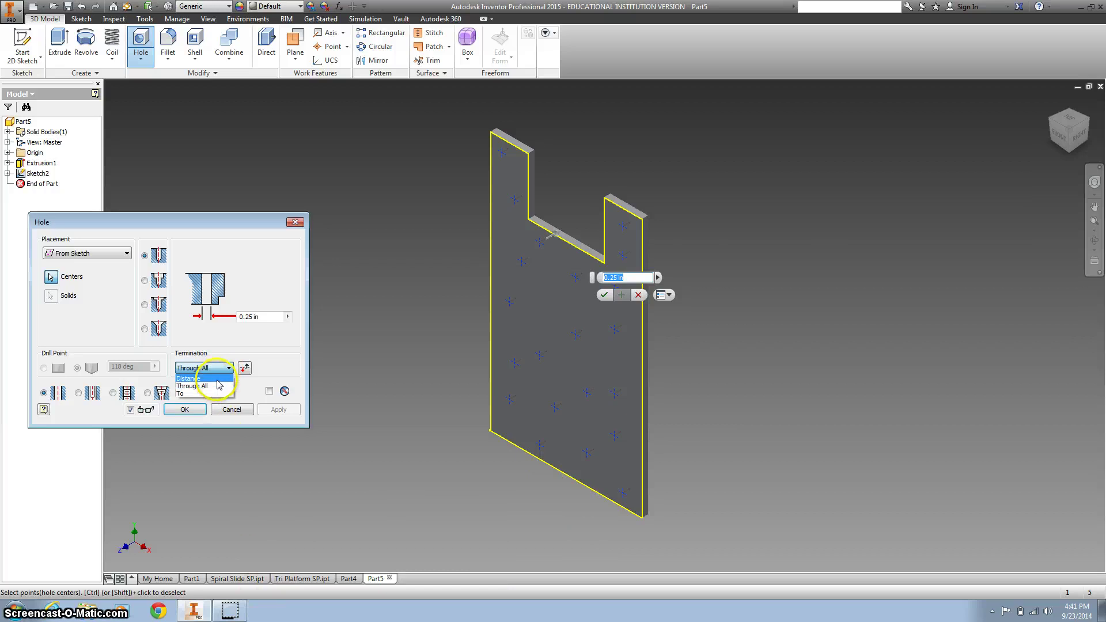
{"action": "left_click", "coordinate": [208, 377]}
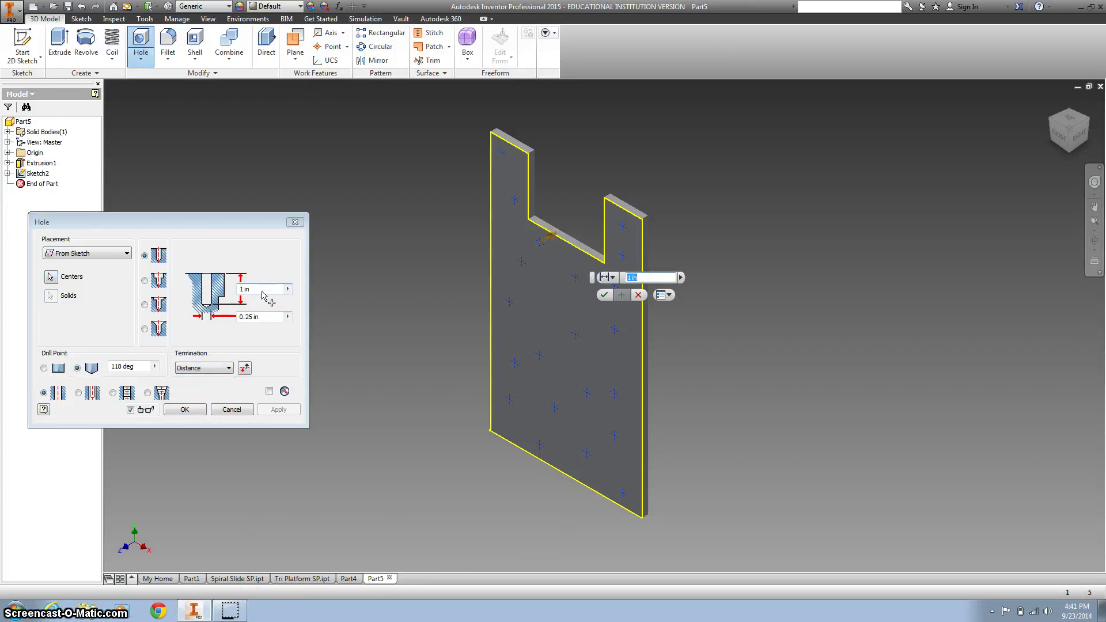
{"action": "left_click", "coordinate": [232, 300]}
{"action": "type", "text": ".25"}
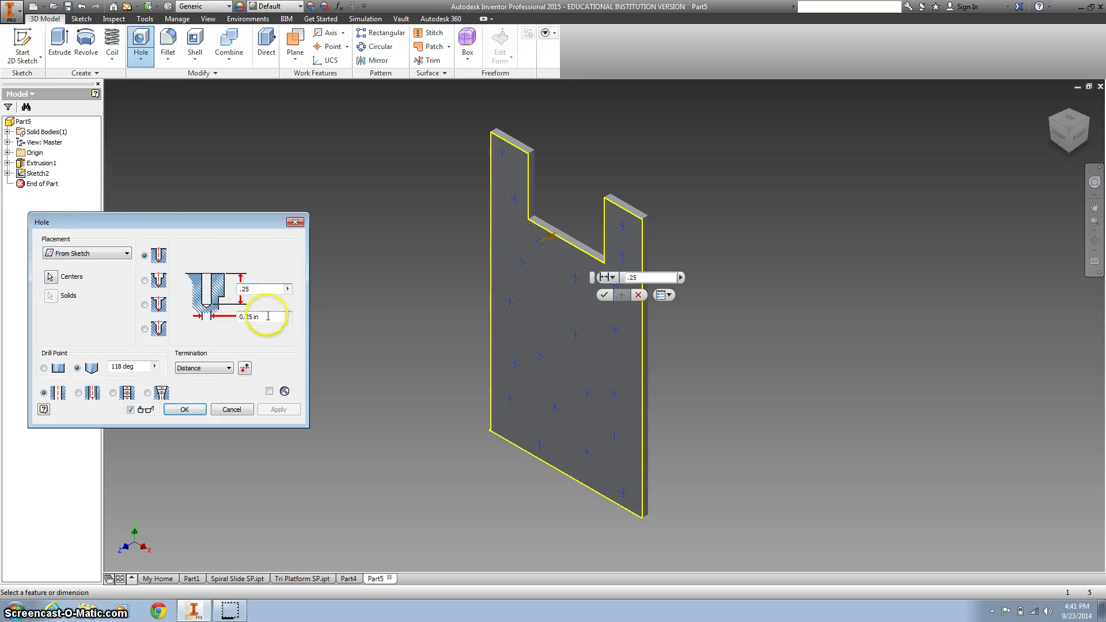
{"action": "left_click", "coordinate": [264, 317]}
{"action": "type", "text": "1.75"}
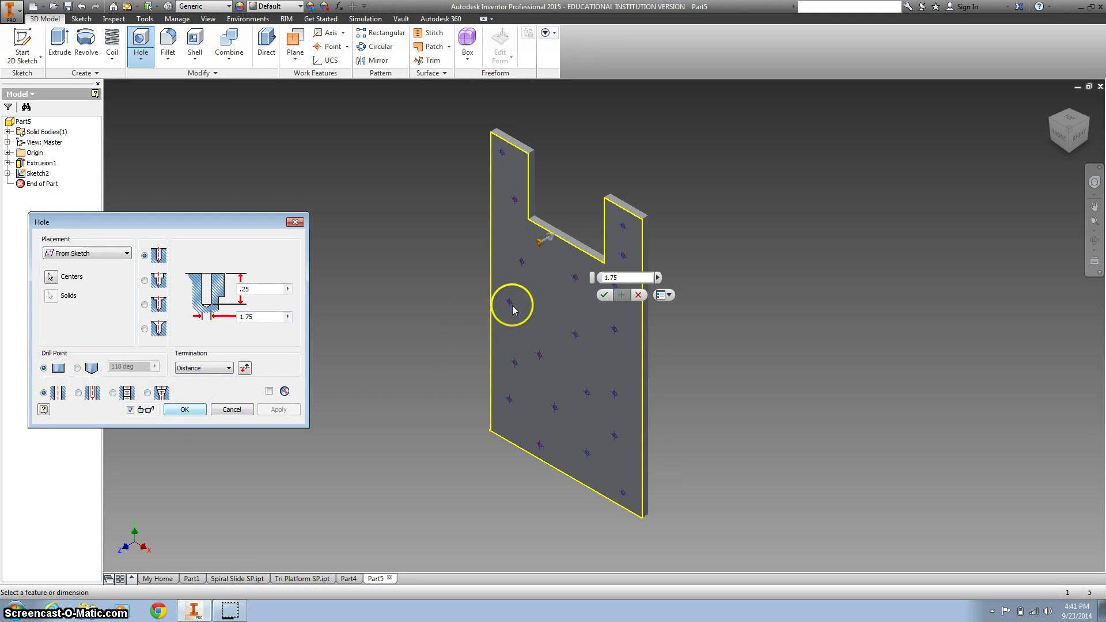
{"action": "left_click", "coordinate": [198, 408]}
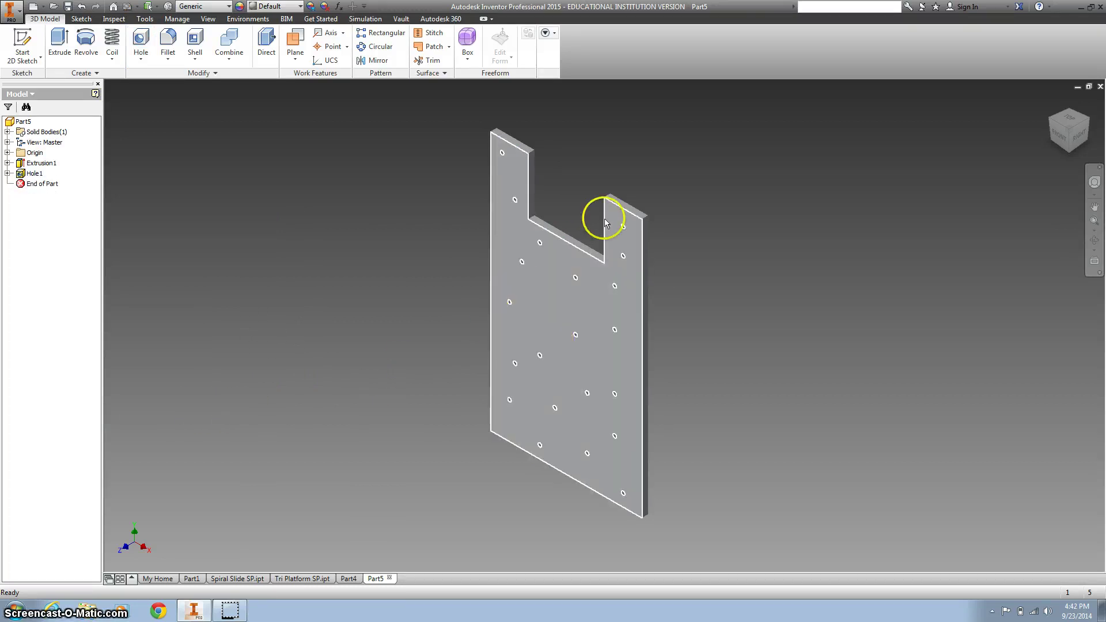
{"action": "left_click", "coordinate": [1063, 128]}
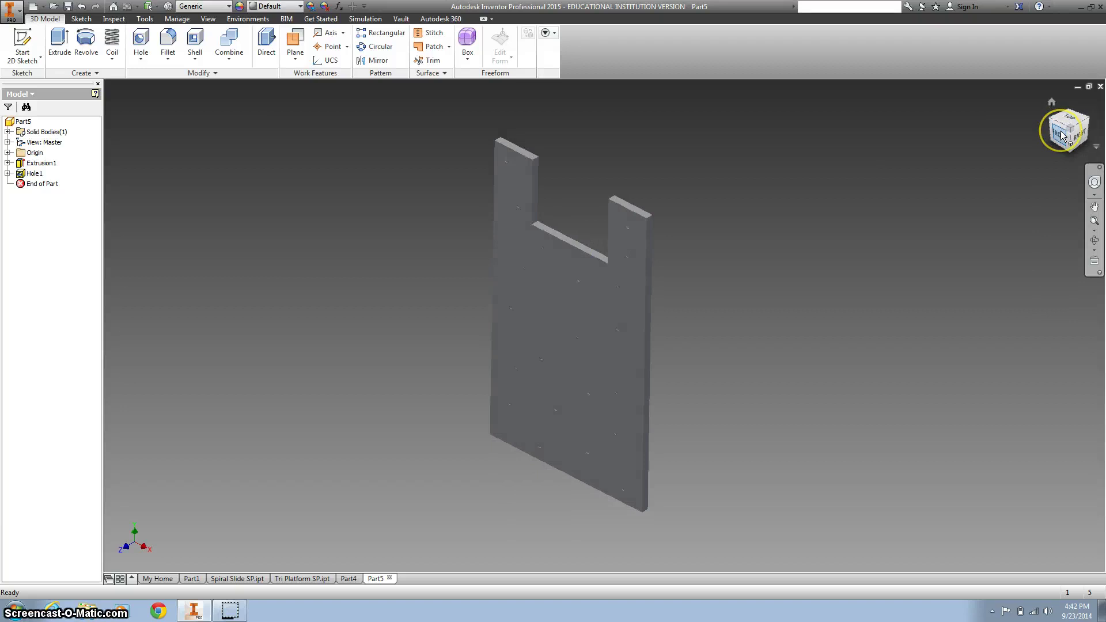
{"action": "left_click", "coordinate": [1055, 102]}
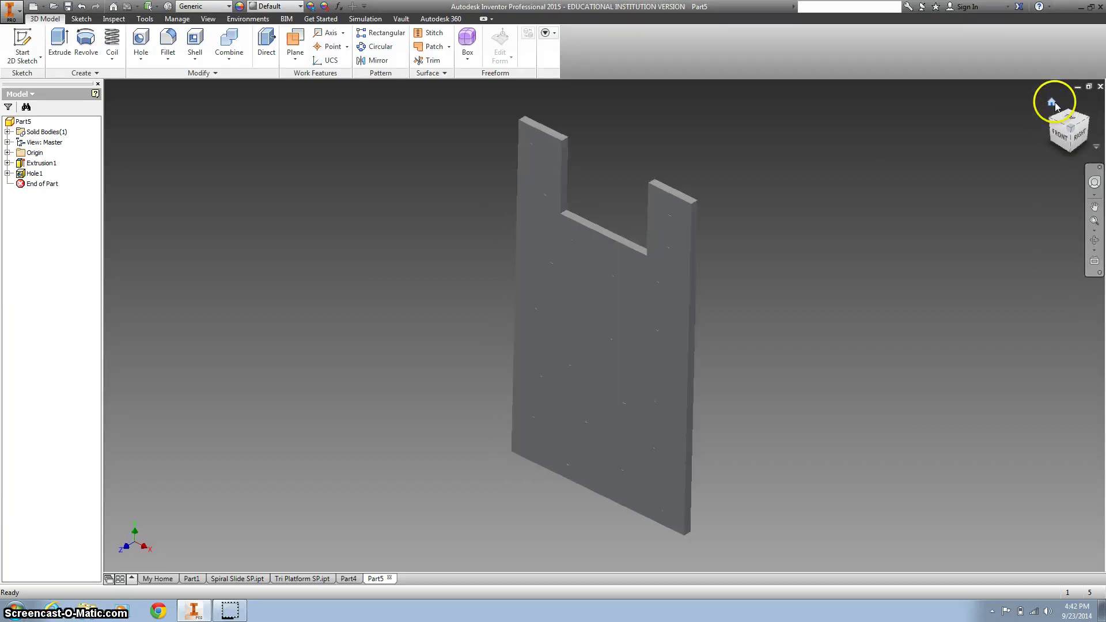
{"action": "key", "text": "Page_Up"}
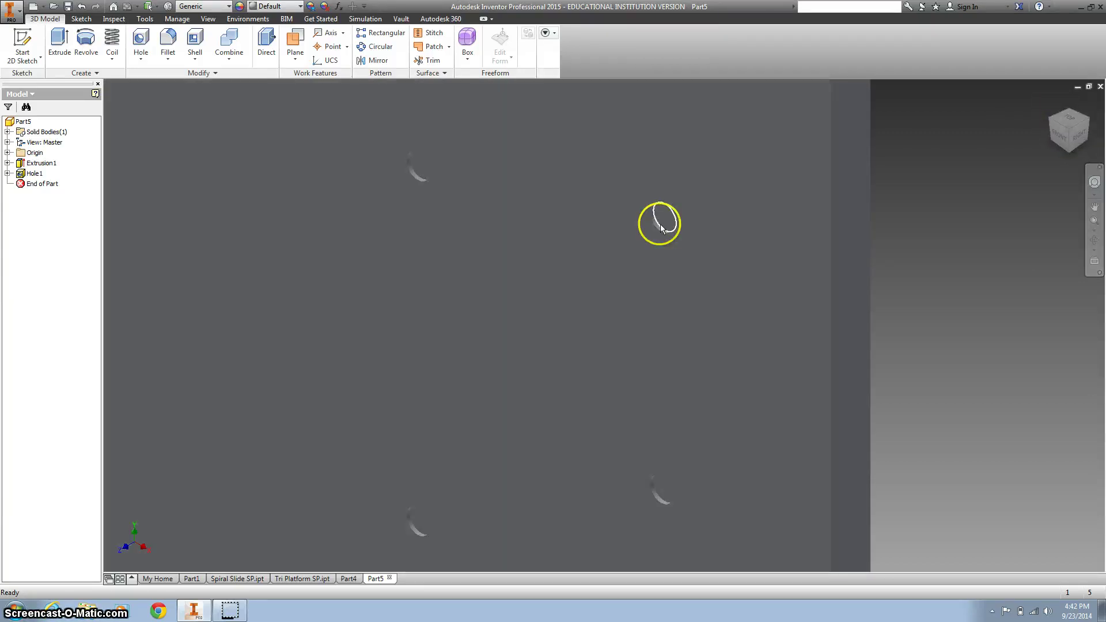
{"action": "key", "text": "F6"}
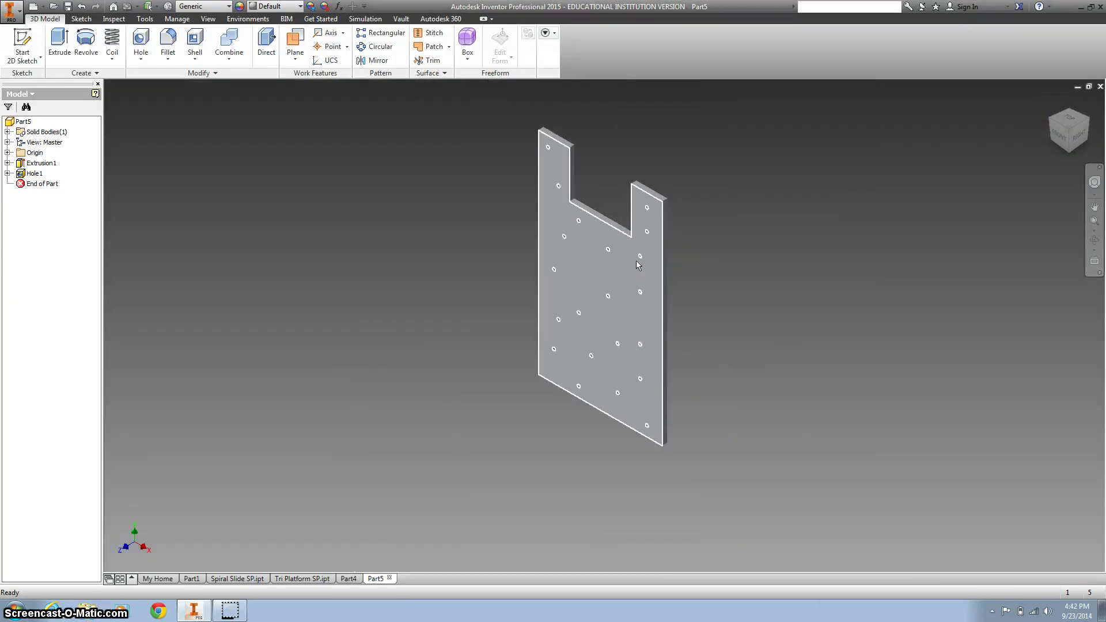
{"action": "left_click", "coordinate": [381, 466]}
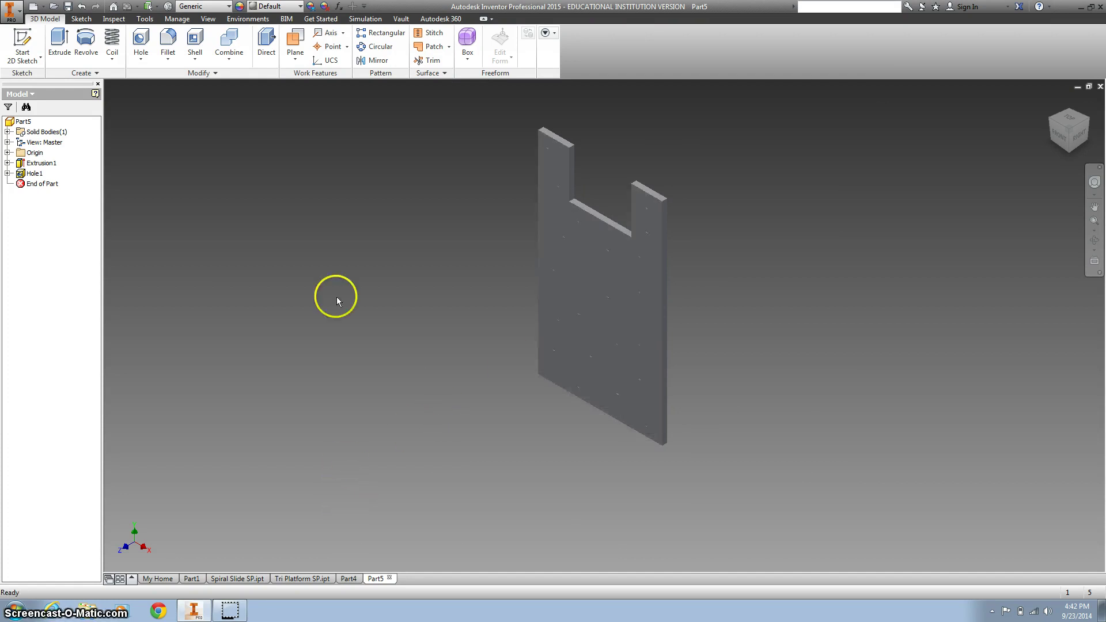
{"action": "scroll", "coordinate": [398, 289], "scroll_direction": "up", "scroll_amount": 3}
{"action": "scroll", "coordinate": [399, 289], "scroll_direction": "down", "scroll_amount": 2}
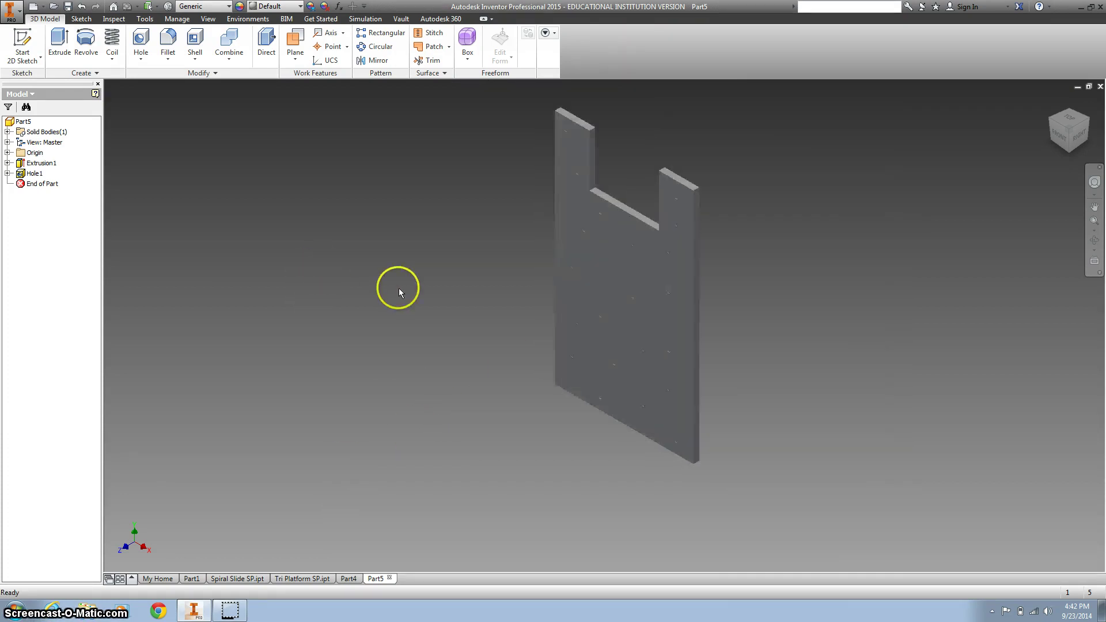
Open Save As from the application menu to save the panel under a new name.
{"action": "left_click", "coordinate": [10, 13]}
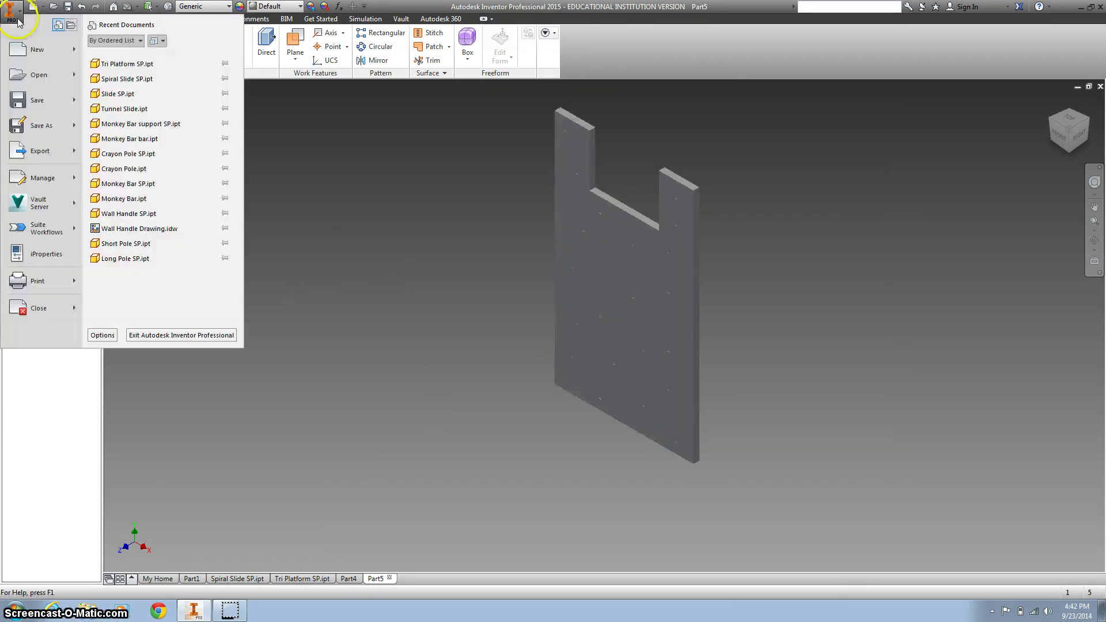
{"action": "left_click", "coordinate": [40, 127]}
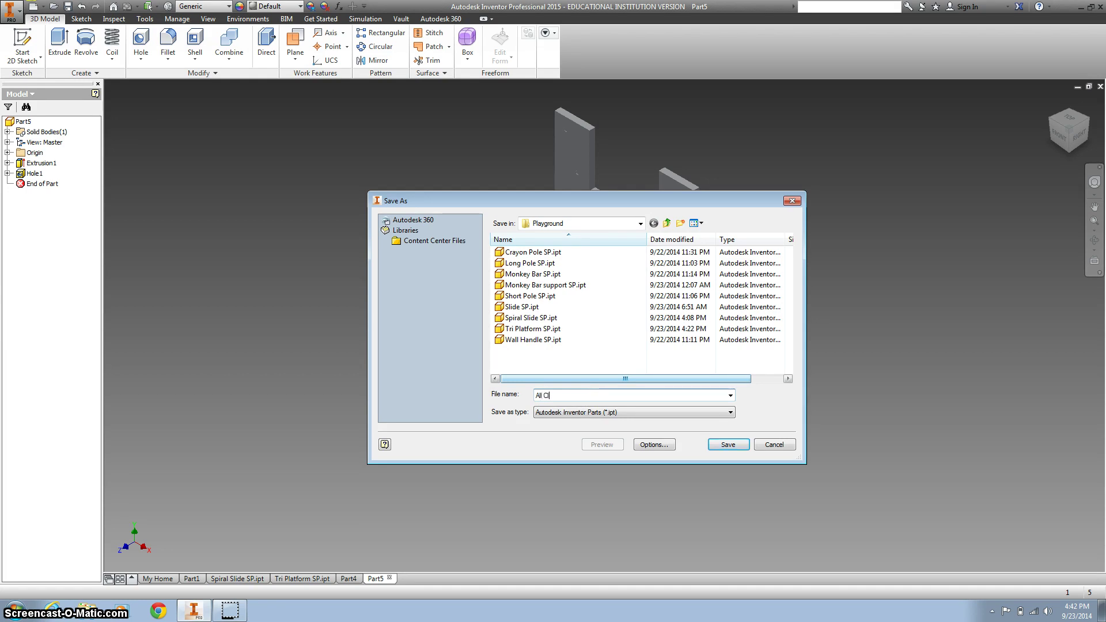
{"action": "type", "text": "W"}
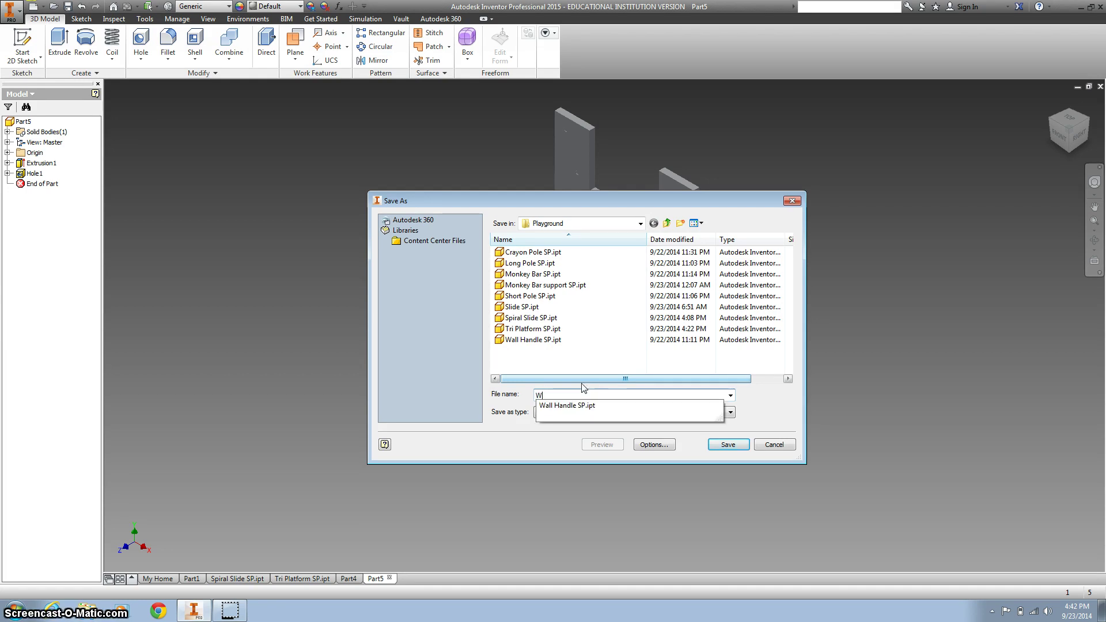
{"action": "type", "text": "all Climb SP"}
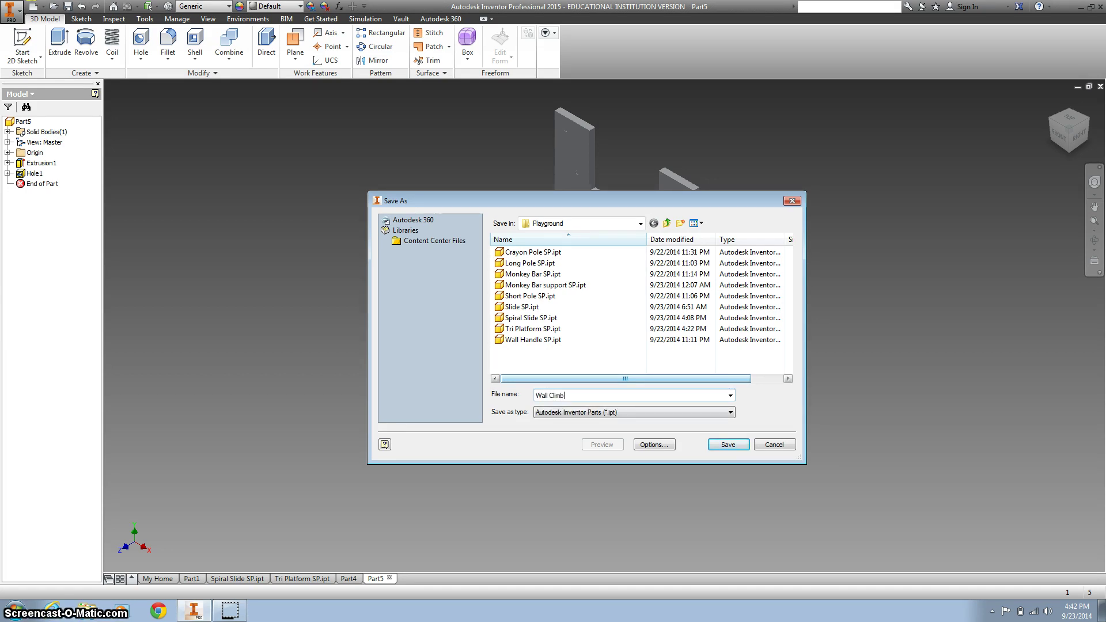